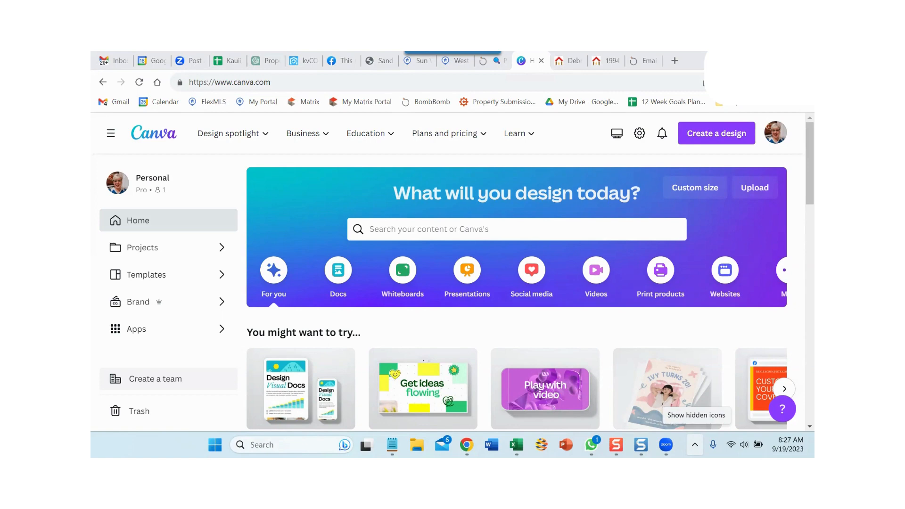
# - Open Canva's QR Code Generator and use it in a new Facebook Post (Landscape) design, 940 × 788 px
pyautogui.click(216, 136)
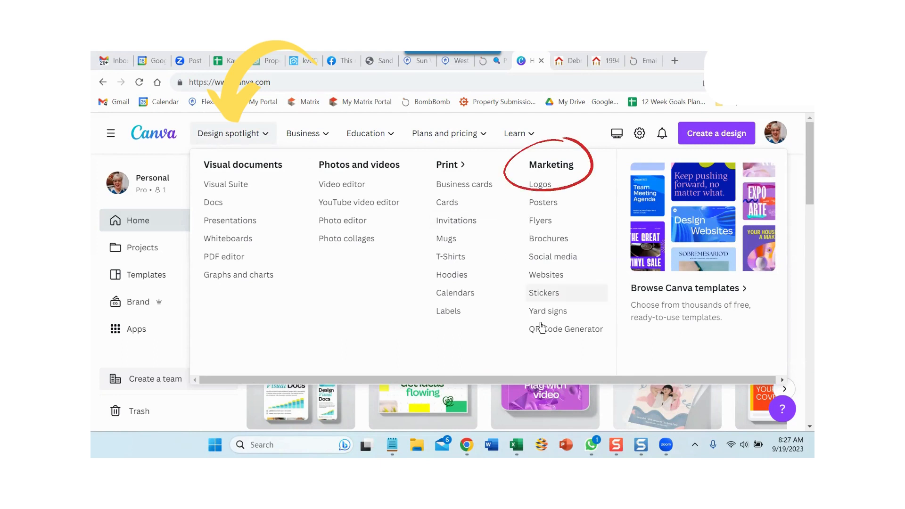
pyautogui.click(589, 331)
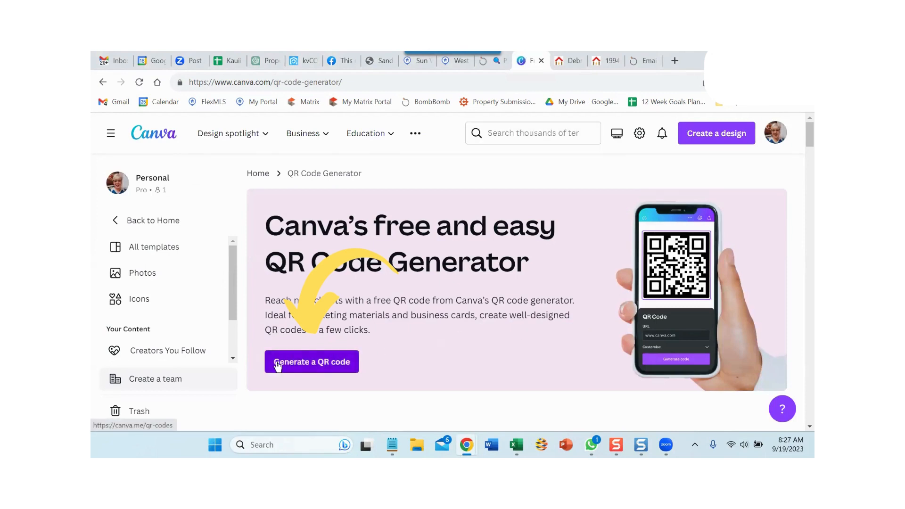
pyautogui.click(285, 364)
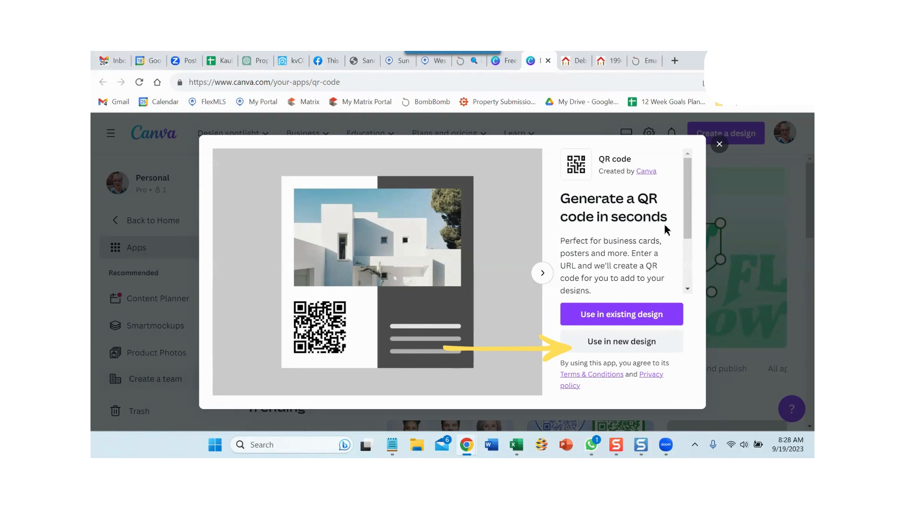
pyautogui.click(621, 347)
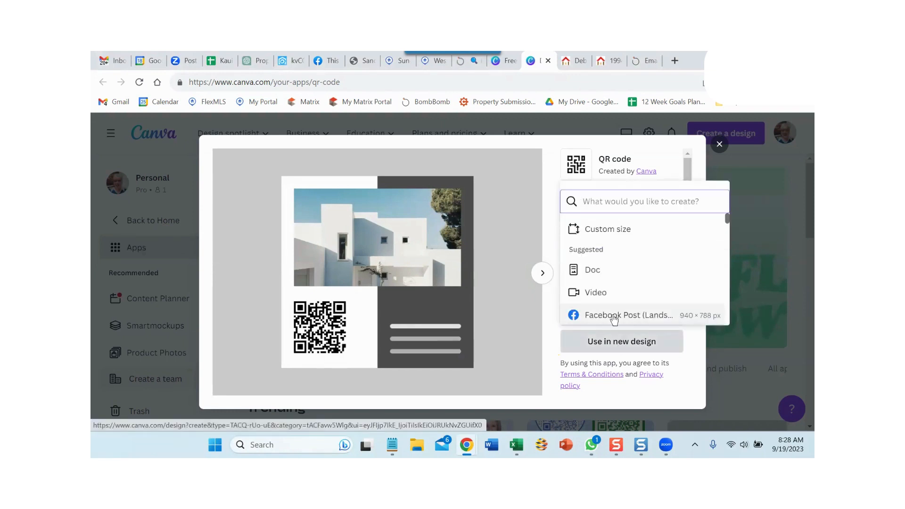
pyautogui.click(614, 320)
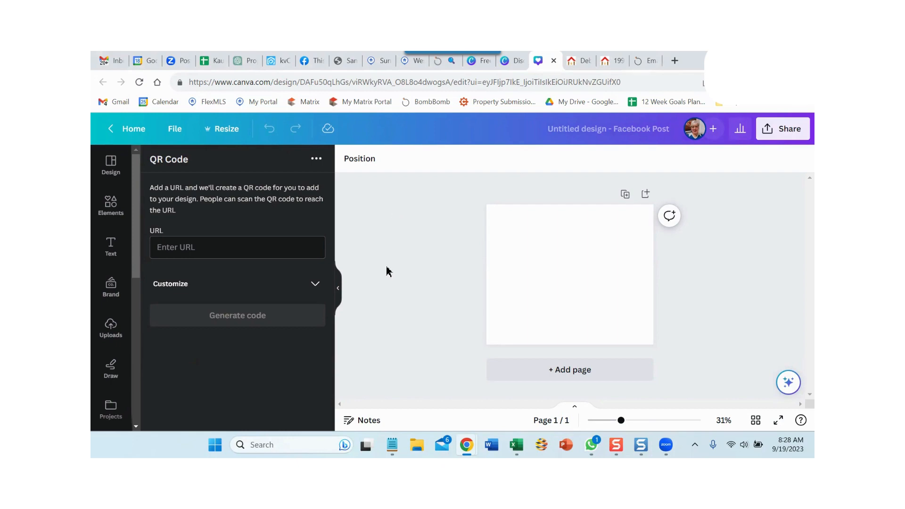
# - Copy the realtor's exprealty.com homepage address into the QR code's URL and generate the code
pyautogui.click(583, 63)
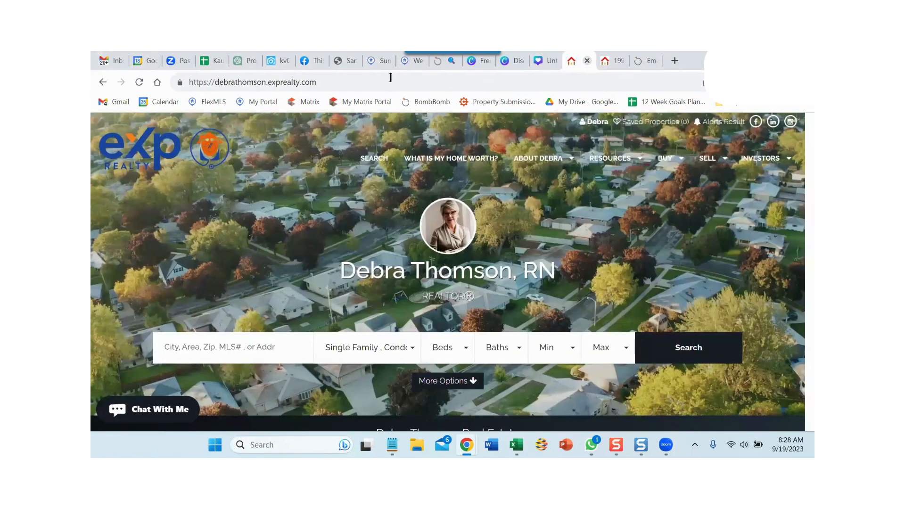
pyautogui.click(391, 77)
pyautogui.hotkey('ctrl', 'c')
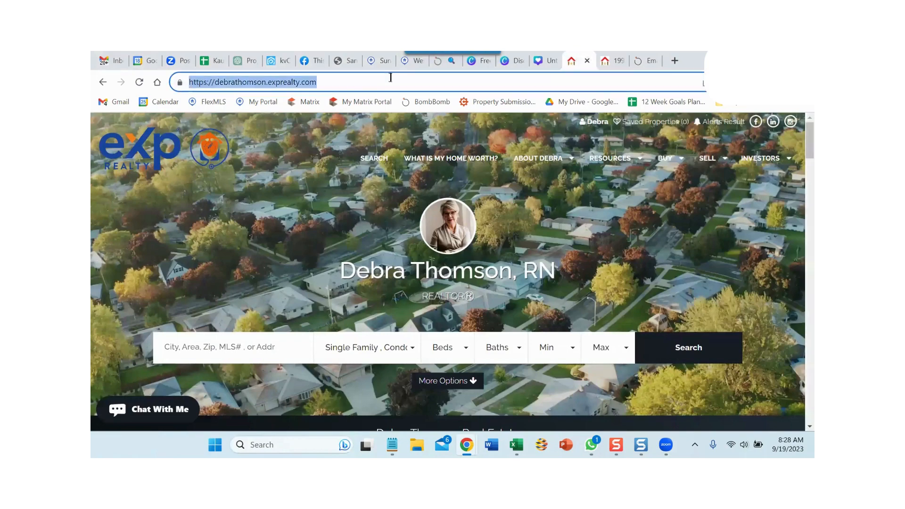
pyautogui.click(547, 61)
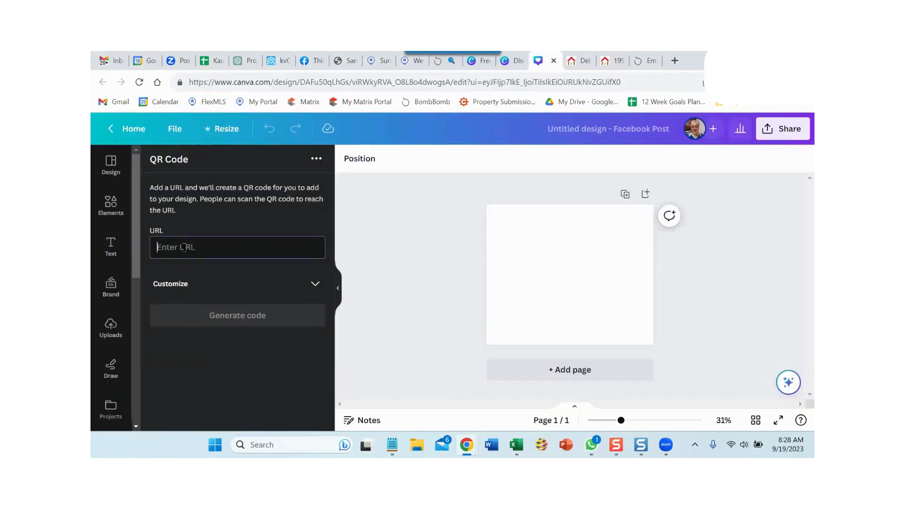
pyautogui.hotkey('ctrl', 'v')
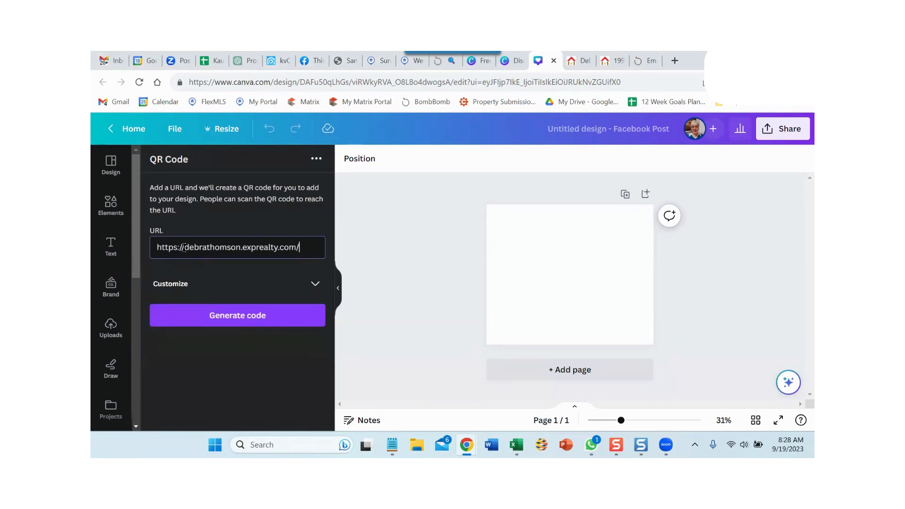
pyautogui.click(244, 315)
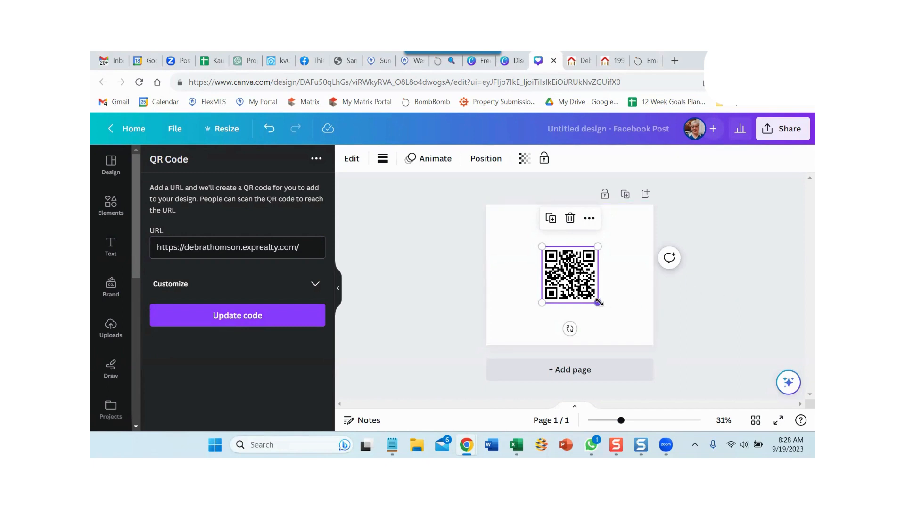
# - Enlarge the QR code slightly and center it on the page
pyautogui.moveTo(598, 303); pyautogui.dragTo(614, 320)
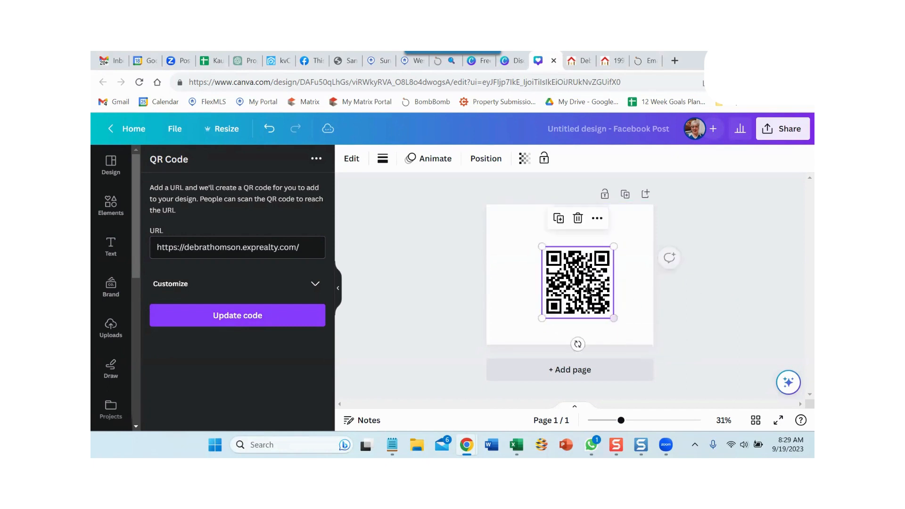
pyautogui.moveTo(582, 288)
pyautogui.mouseDown()
pyautogui.moveTo(572, 263)
pyautogui.moveTo(555, 274)
pyautogui.moveTo(579, 279)
pyautogui.moveTo(574, 274)
pyautogui.mouseUp()
pyautogui.click(721, 308)
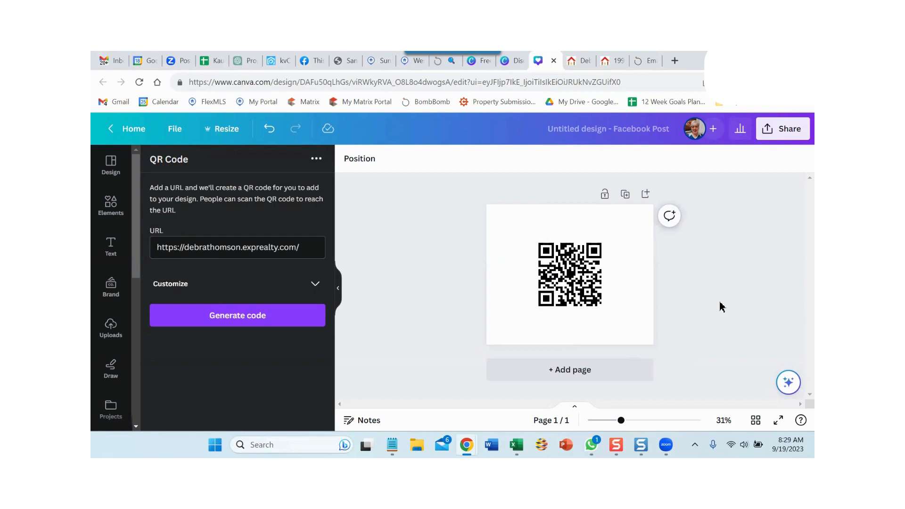
# - Title the design "QR Code - Several"
pyautogui.click(593, 134)
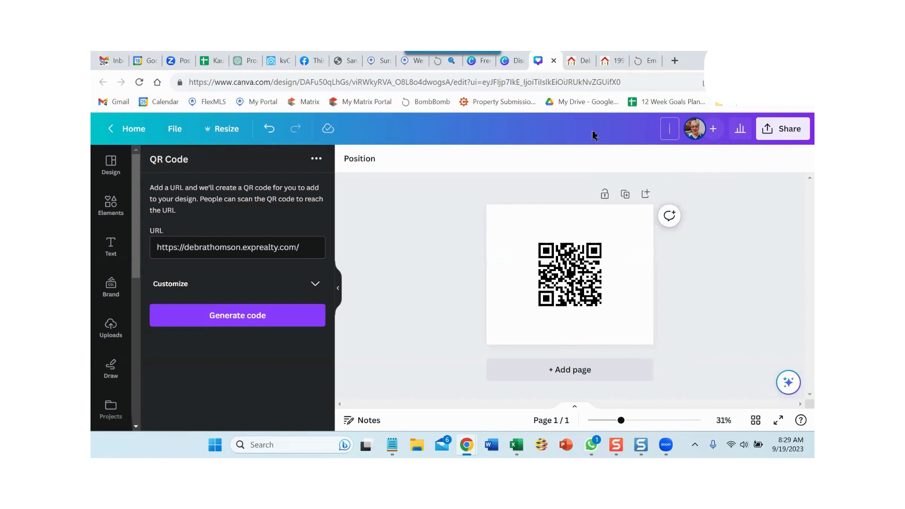
pyautogui.write('QR Code - Several')
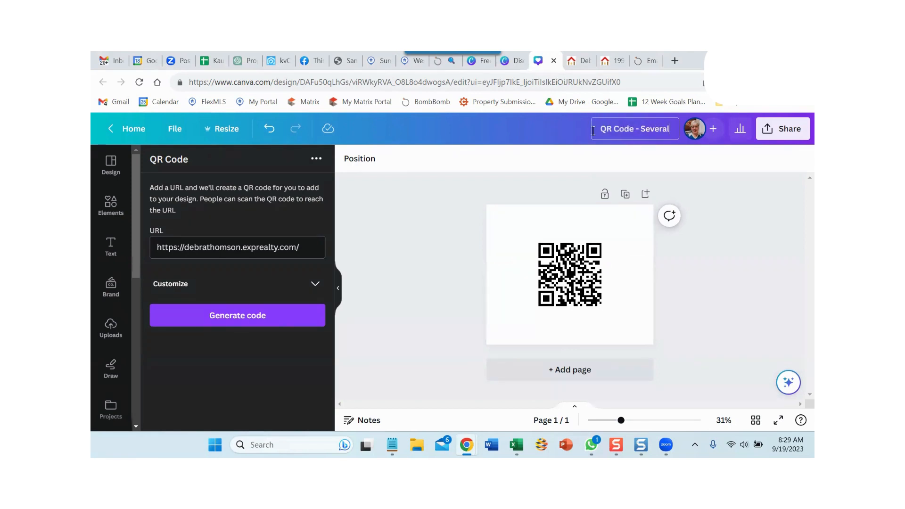
pyautogui.click(715, 181)
# - Review the download settings for the whole design, including the file type, and close them without downloading
pyautogui.click(573, 298)
pyautogui.click(776, 133)
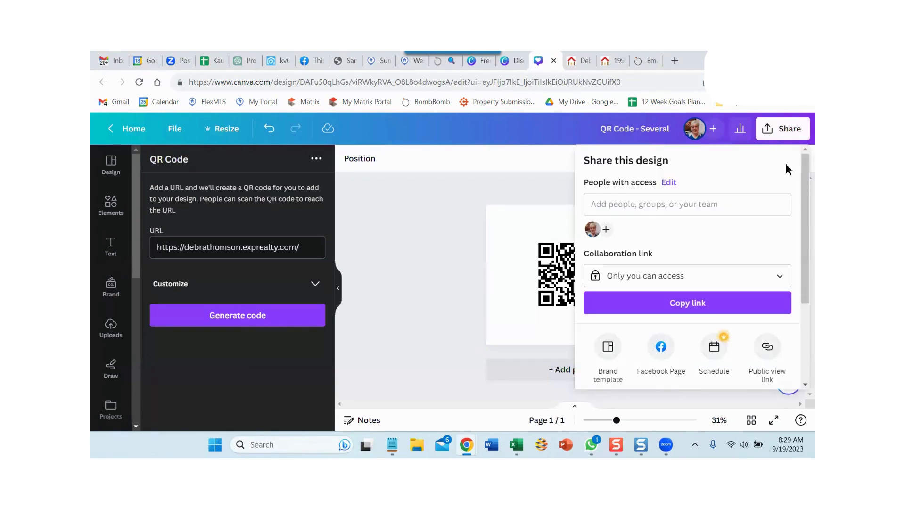
pyautogui.scroll(-3, 802, 179)
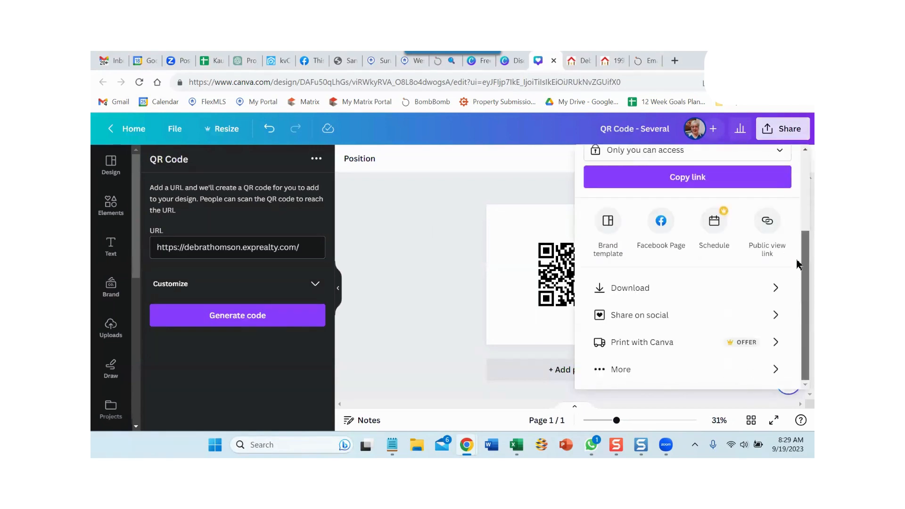
pyautogui.click(631, 288)
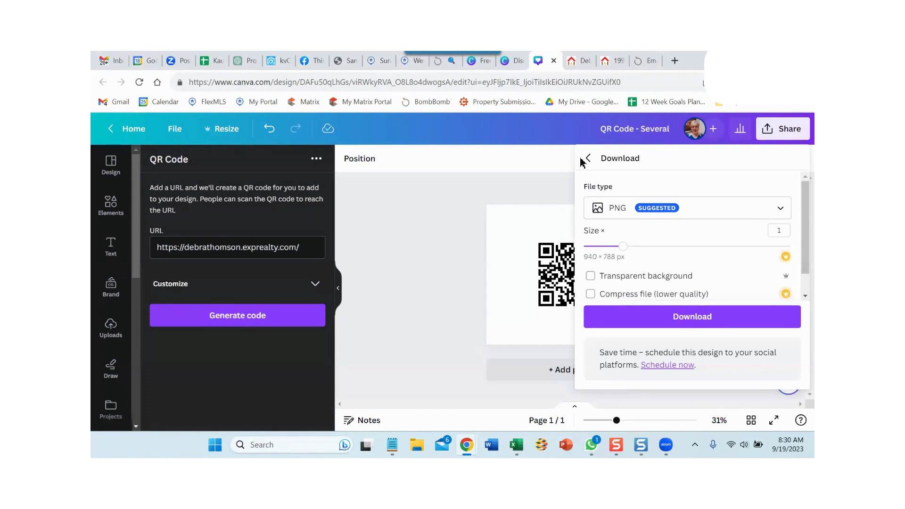
pyautogui.click(414, 287)
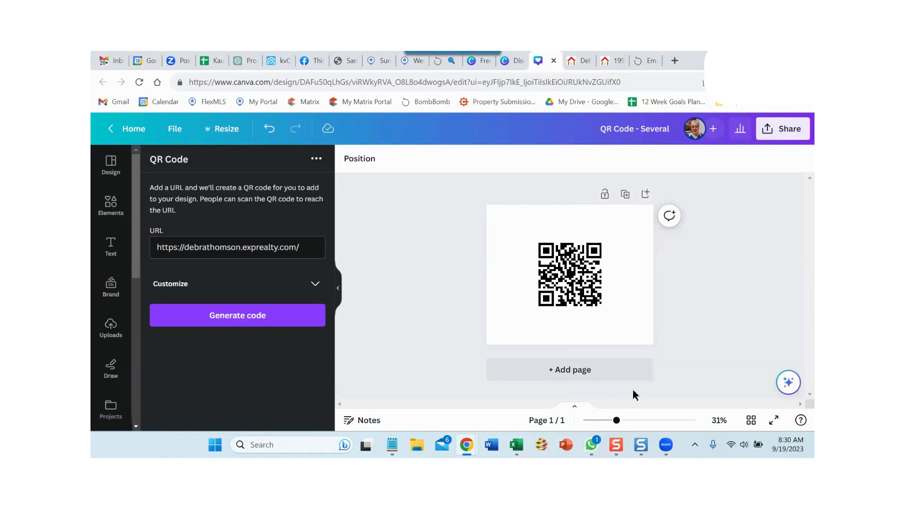
# - Add a second page and set the QR code's foreground color to blue #0F2ECF
pyautogui.click(564, 373)
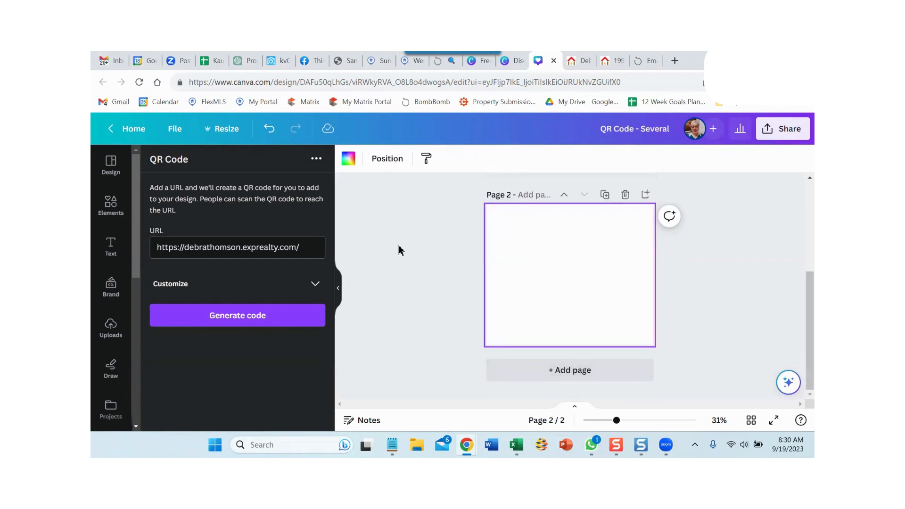
pyautogui.click(315, 284)
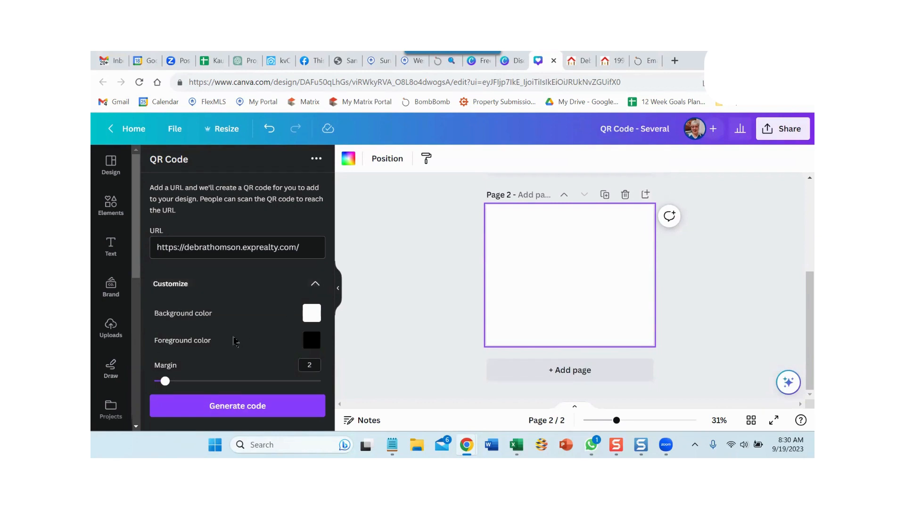
pyautogui.click(310, 343)
pyautogui.moveTo(375, 287); pyautogui.dragTo(419, 287)
pyautogui.click(466, 230)
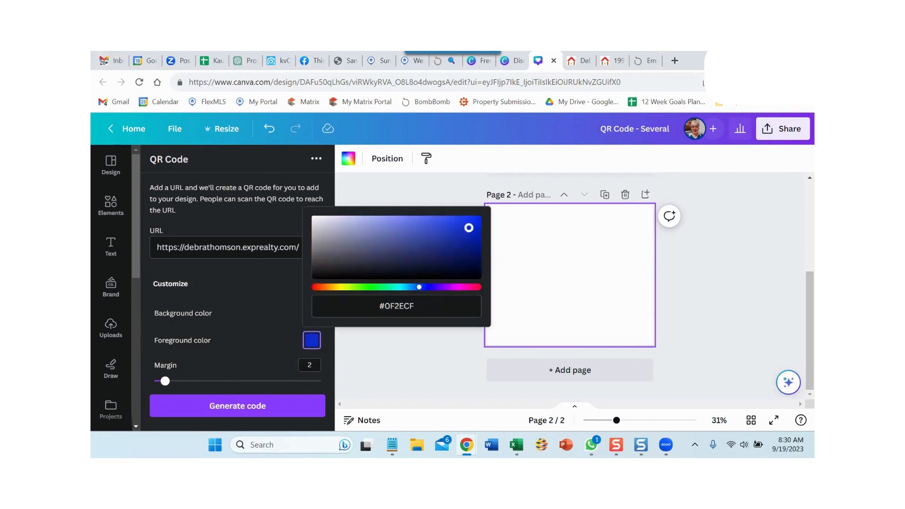
pyautogui.click(257, 360)
# - Generate a QR code on page 2 with a pale yellow background and a margin of 6
pyautogui.click(312, 313)
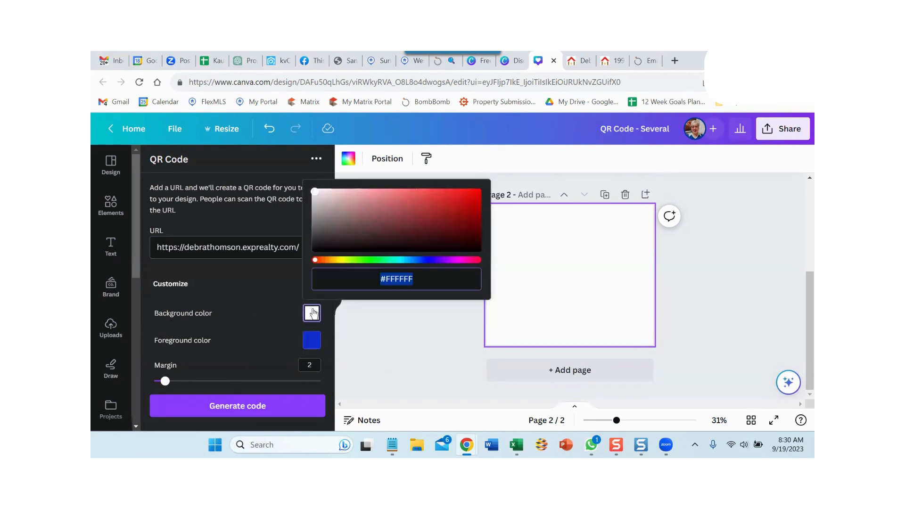
pyautogui.click(338, 260)
pyautogui.click(379, 194)
pyautogui.click(244, 349)
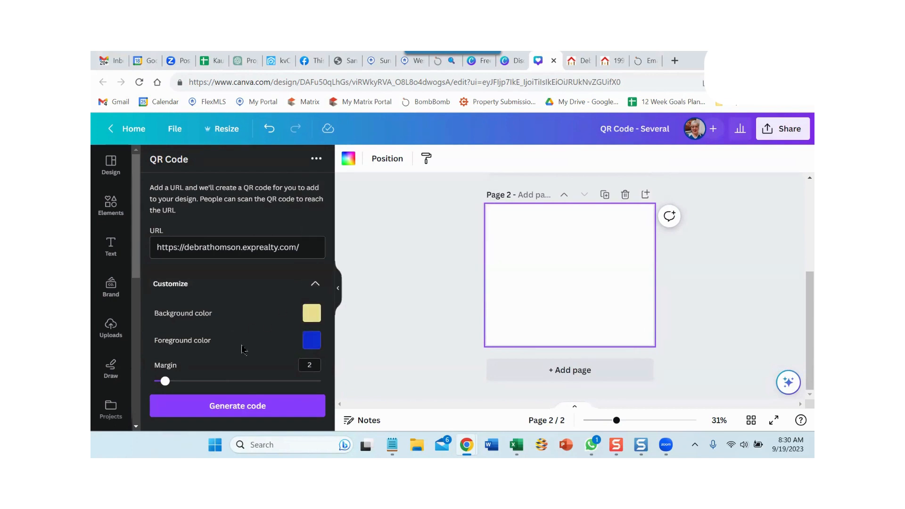
pyautogui.moveTo(167, 385); pyautogui.dragTo(189, 386)
pyautogui.click(221, 407)
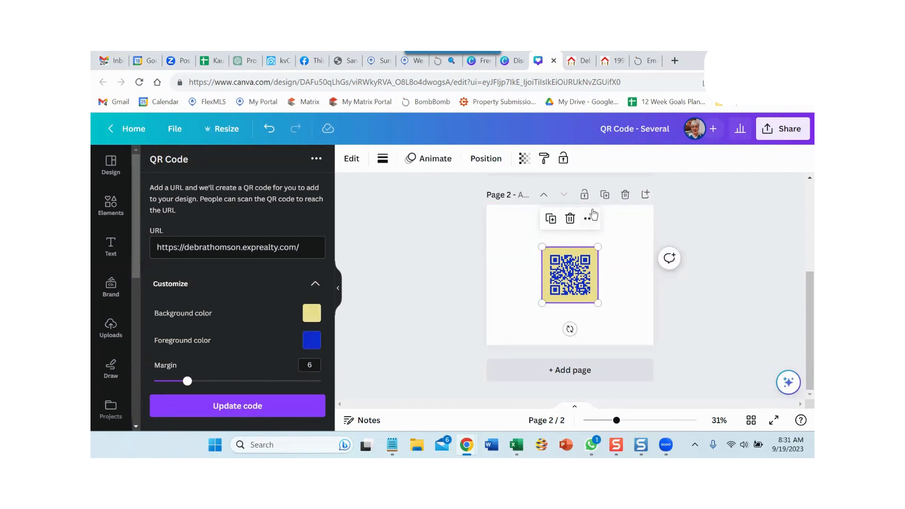
# - Review the download settings for only the blue QR code on page 2 and close them without downloading
pyautogui.click(590, 221)
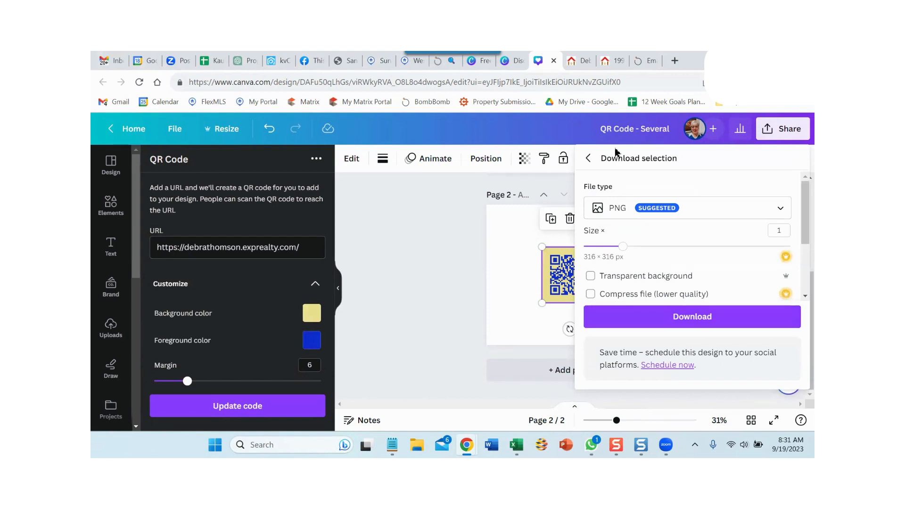
pyautogui.click(588, 158)
pyautogui.click(420, 326)
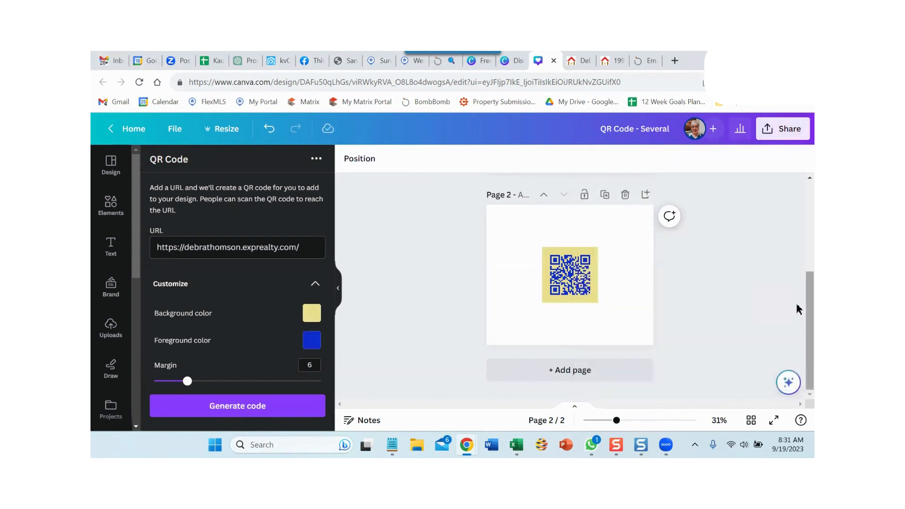
pyautogui.scroll(3, 800, 309)
pyautogui.scroll(-3, 798, 324)
pyautogui.scroll(-1, 798, 323)
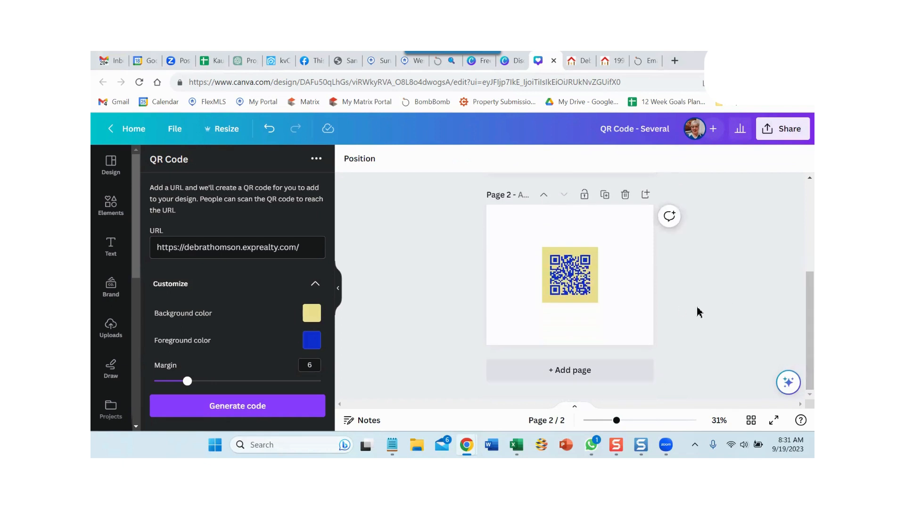
# - Check the page 2 QR code's options for Download selection, and look over both pages of the design
pyautogui.click(584, 253)
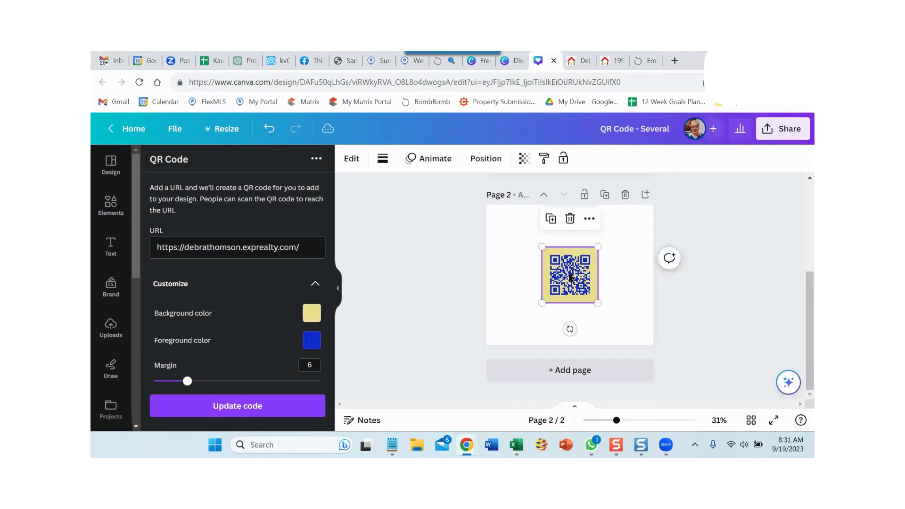
pyautogui.click(589, 220)
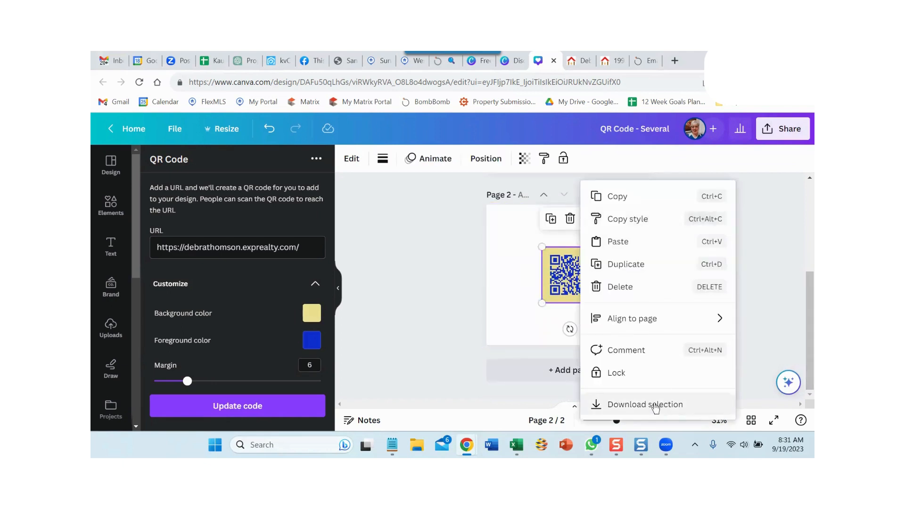
pyautogui.click(415, 310)
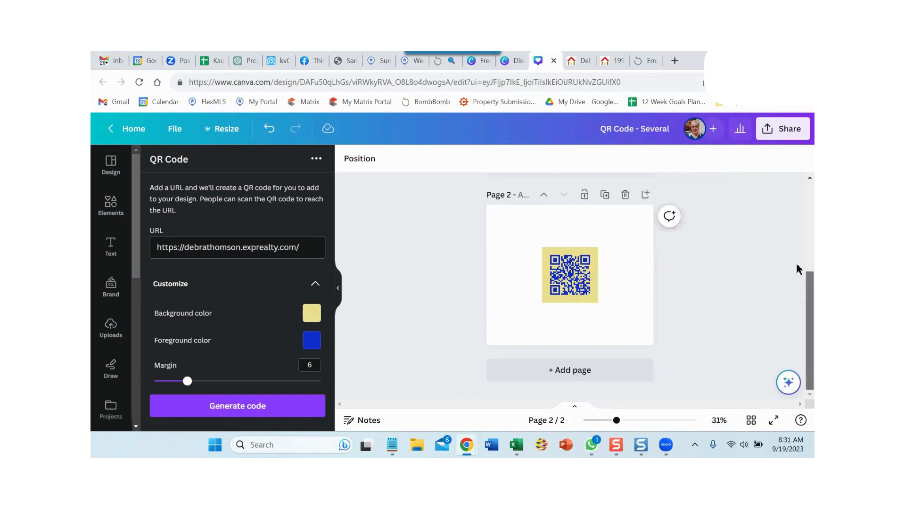
pyautogui.scroll(3, 799, 266)
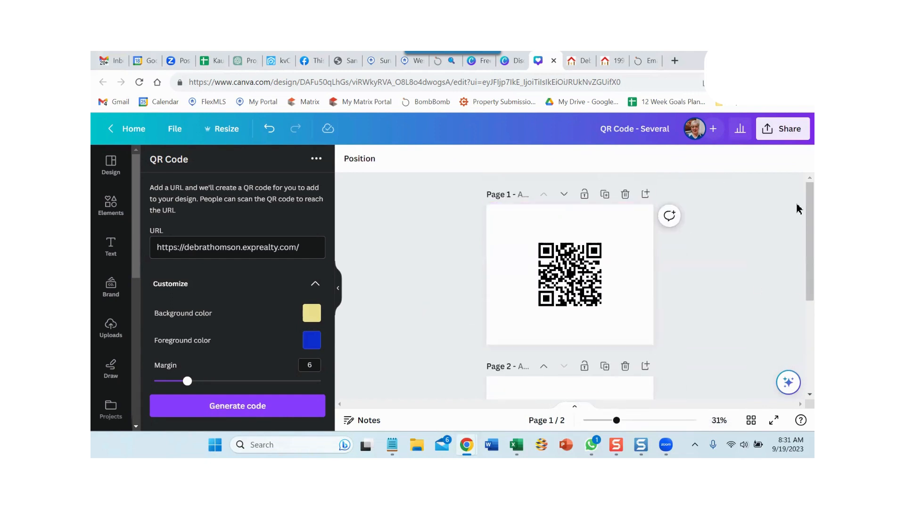
pyautogui.moveTo(800, 206); pyautogui.dragTo(799, 307)
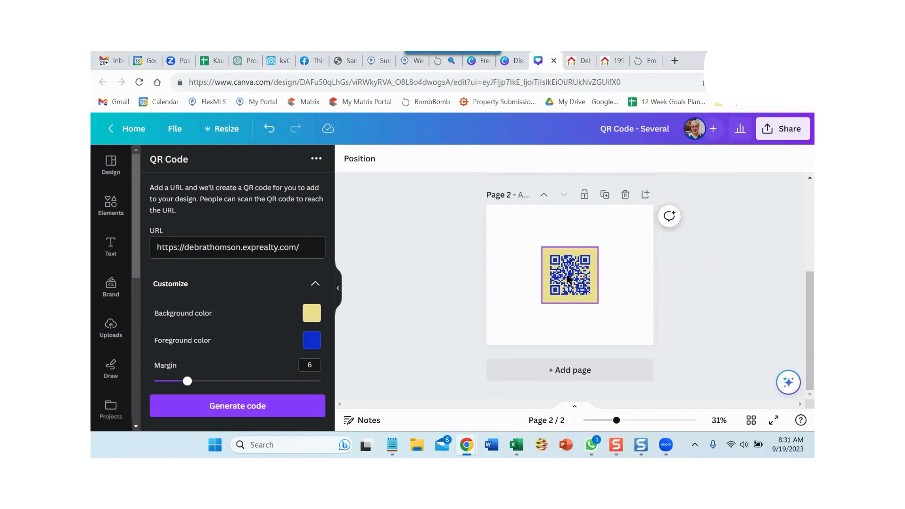
# - Add a third page and replace the QR code's URL with the property listing's web address copied from its browser tab
pyautogui.click(564, 365)
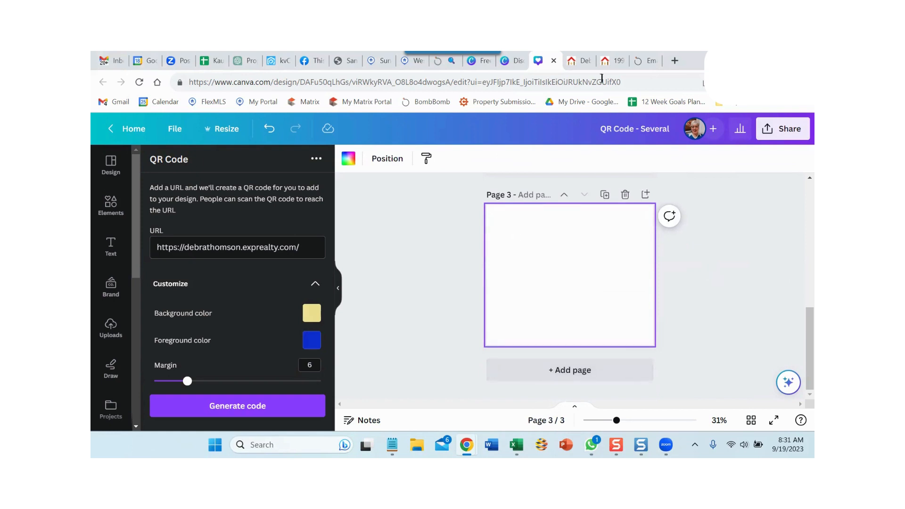
pyautogui.click(608, 61)
pyautogui.click(498, 82)
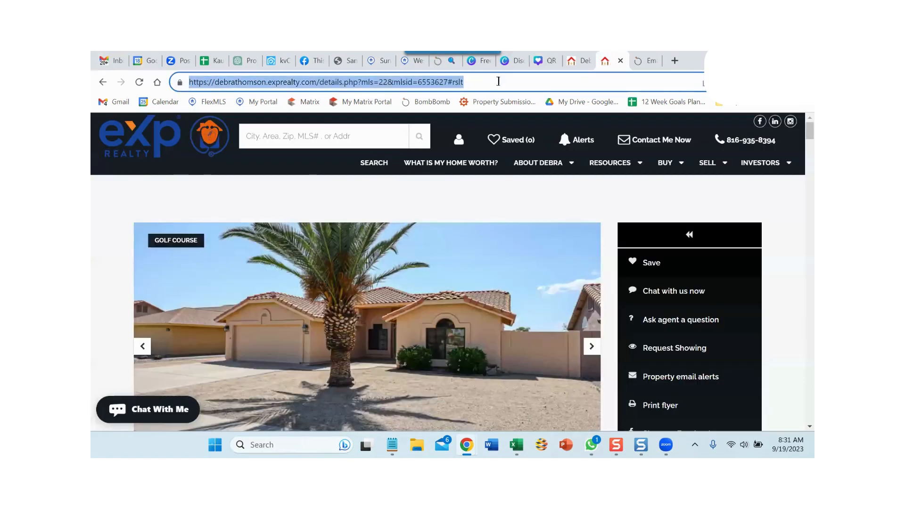
pyautogui.hotkey('ctrl', 'c')
pyautogui.click(547, 62)
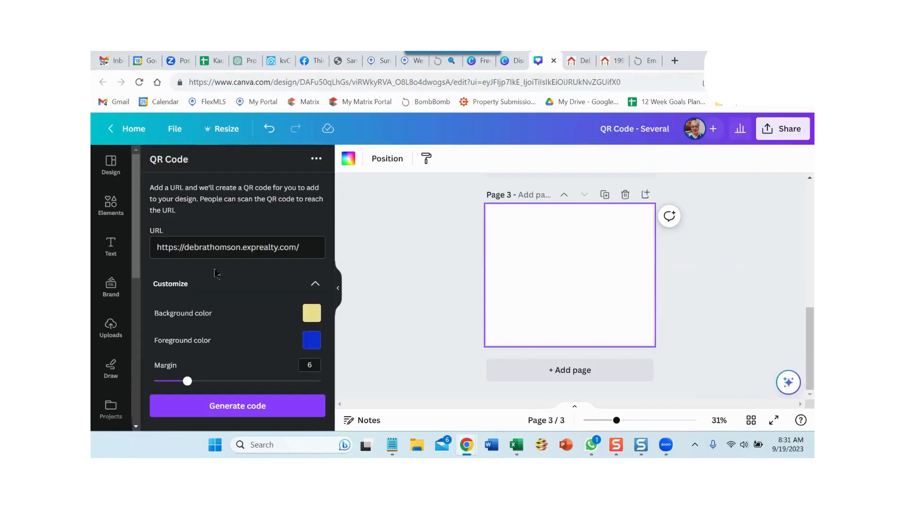
pyautogui.moveTo(302, 247); pyautogui.dragTo(131, 255)
pyautogui.hotkey('ctrl', 'v')
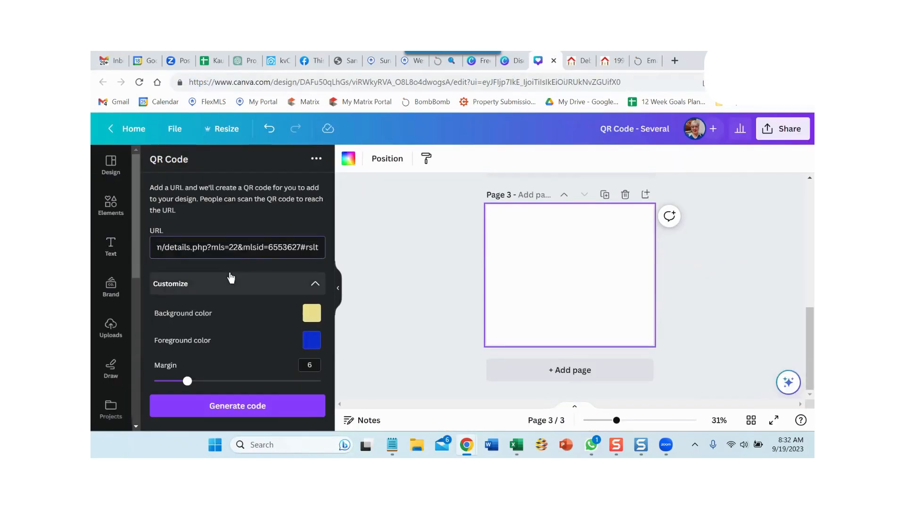
# - Generate the listing's QR code on page 3 with a very pale, near-white background and a margin of 4
pyautogui.click(311, 313)
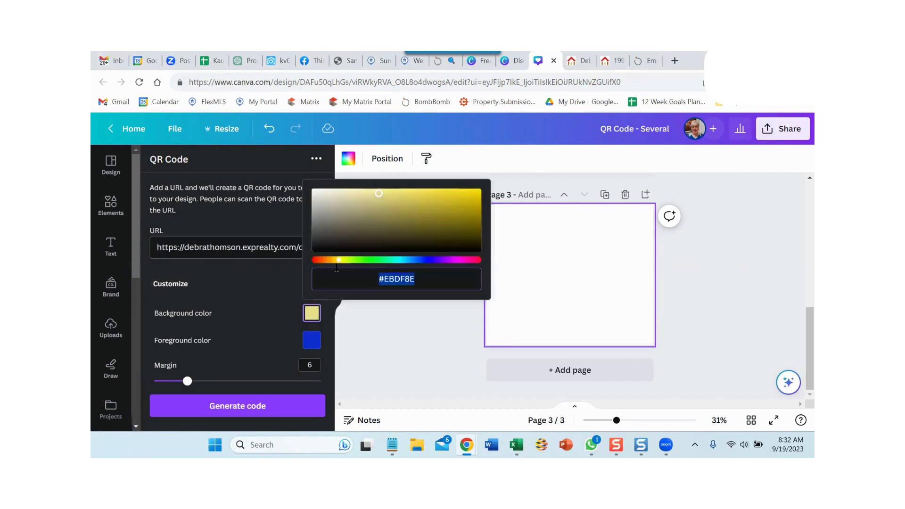
pyautogui.moveTo(338, 259); pyautogui.dragTo(315, 260)
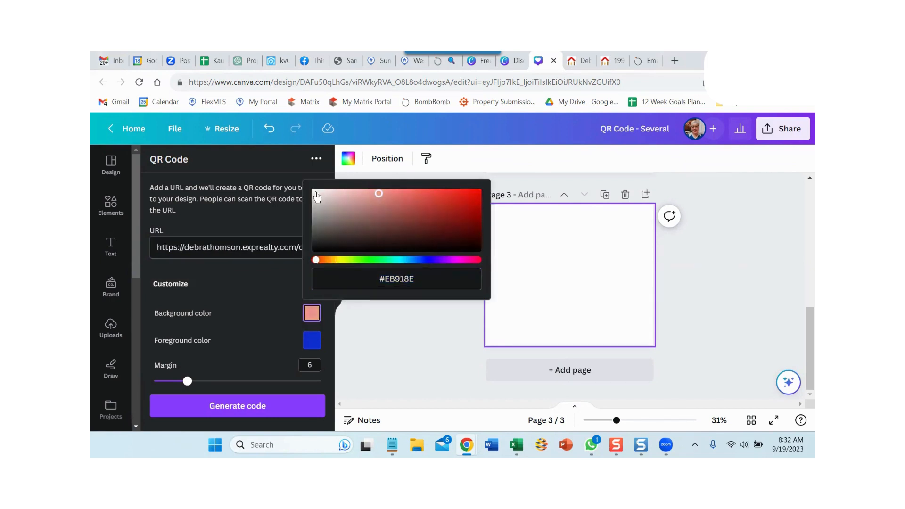
pyautogui.click(316, 197)
pyautogui.click(248, 355)
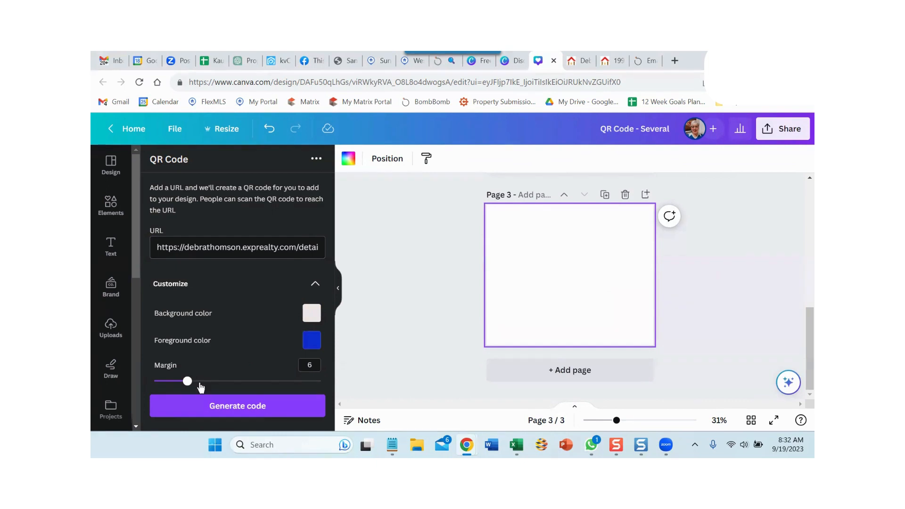
pyautogui.moveTo(187, 381); pyautogui.dragTo(176, 381)
pyautogui.click(228, 409)
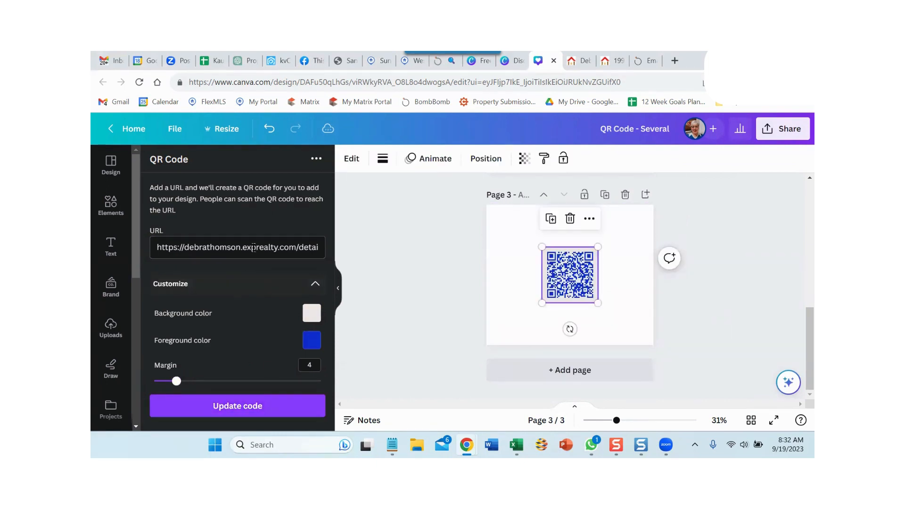
# - Check the page 3 QR code's options for Download selection and close them without downloading
pyautogui.click(713, 292)
pyautogui.click(572, 277)
pyautogui.click(590, 219)
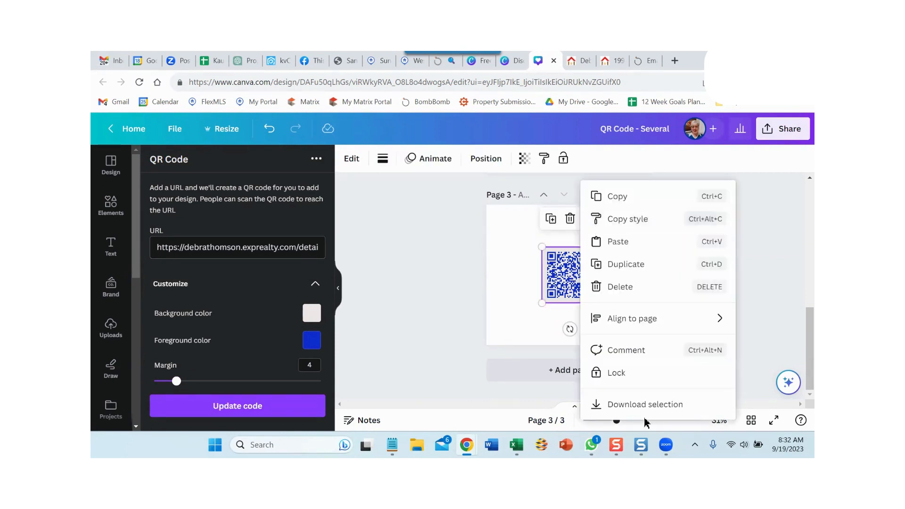
pyautogui.click(779, 256)
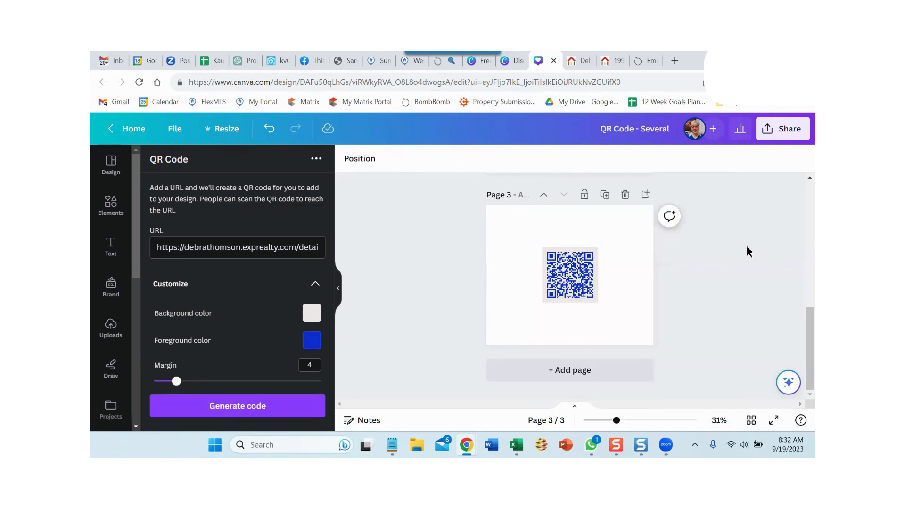
# - Add a fourth page and copy the email's share link from the BombBomb browser tab, returning to the Canva design
pyautogui.click(571, 370)
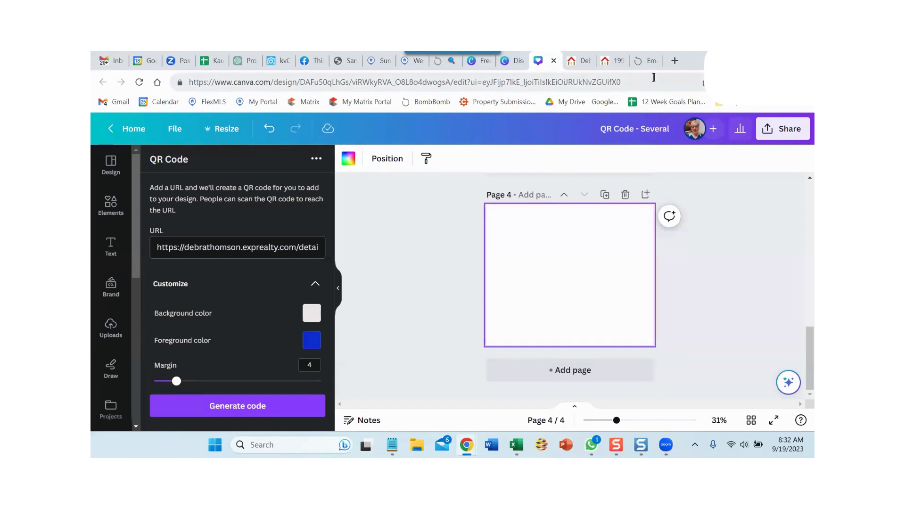
pyautogui.click(644, 61)
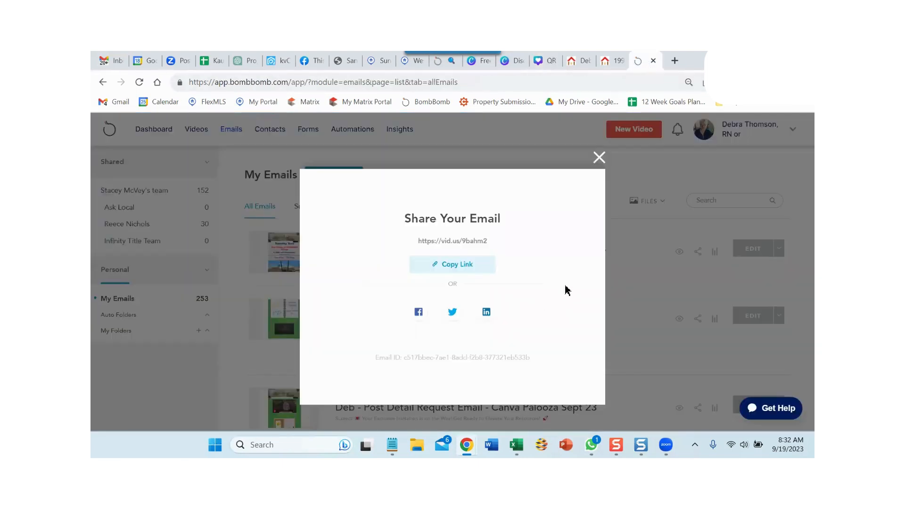
pyautogui.click(465, 264)
pyautogui.click(549, 62)
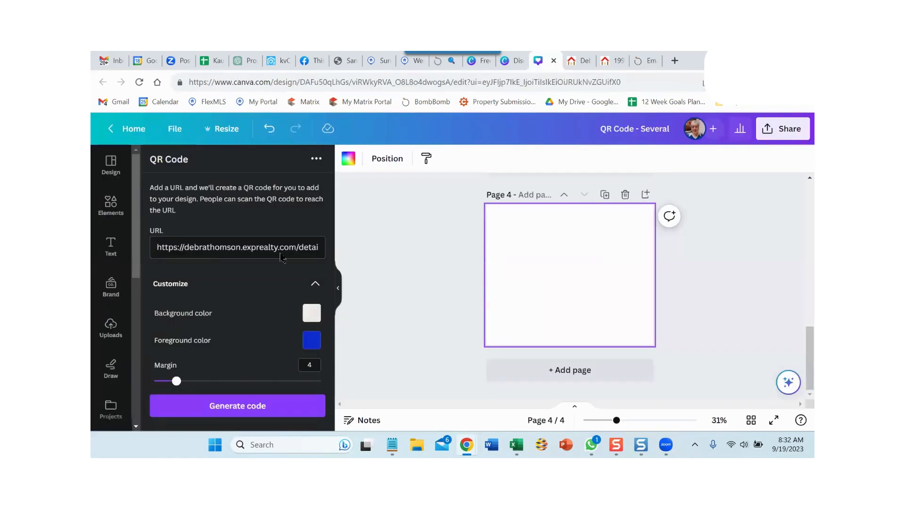
pyautogui.click(322, 247)
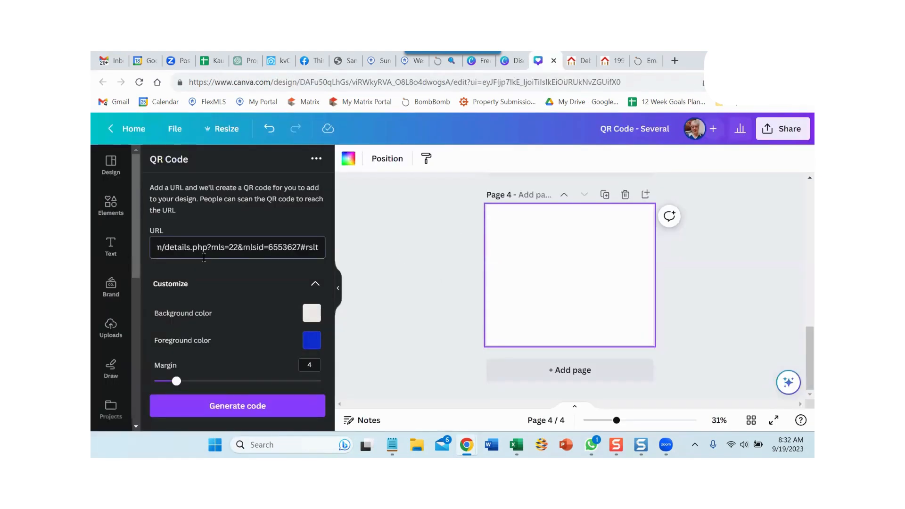
pyautogui.press('BackSpace')
pyautogui.press('BackSpace')
pyautogui.press('BackSpace')
pyautogui.press('BackSpace')
pyautogui.press('BackSpace')
pyautogui.press('BackSpace')
pyautogui.press('BackSpace')
pyautogui.press('BackSpace')
pyautogui.press('BackSpace')
pyautogui.press('BackSpace')
pyautogui.press('BackSpace')
pyautogui.press('BackSpace')
pyautogui.press('BackSpace')
pyautogui.press('BackSpace')
pyautogui.press('BackSpace')
pyautogui.press('BackSpace')
pyautogui.press('BackSpace')
pyautogui.press('BackSpace')
pyautogui.press('BackSpace')
pyautogui.press('BackSpace')
pyautogui.press('BackSpace')
pyautogui.press('BackSpace')
pyautogui.press('BackSpace')
pyautogui.press('BackSpace')
pyautogui.press('BackSpace')
pyautogui.press('BackSpace')
pyautogui.press('BackSpace')
pyautogui.press('BackSpace')
pyautogui.press('BackSpace')
pyautogui.press('BackSpace')
pyautogui.press('BackSpace')
pyautogui.press('BackSpace')
pyautogui.press('BackSpace')
pyautogui.press('BackSpace')
pyautogui.press('BackSpace')
pyautogui.press('BackSpace')
pyautogui.press('BackSpace')
pyautogui.press('BackSpace')
pyautogui.press('BackSpace')
pyautogui.press('BackSpace')
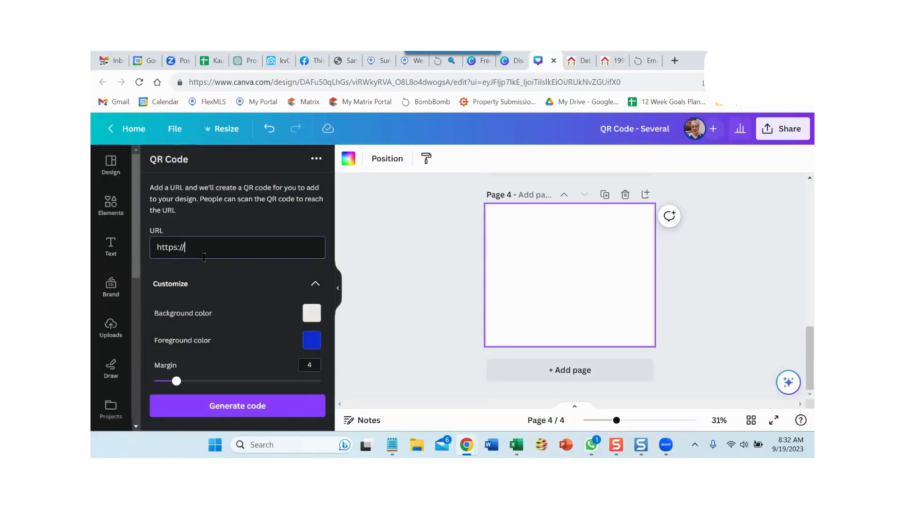
pyautogui.hotkey('ctrl', 'v')
# - Generate the QR code on page 4 with a red #CF0F20 foreground and a margin of 2
pyautogui.click(312, 340)
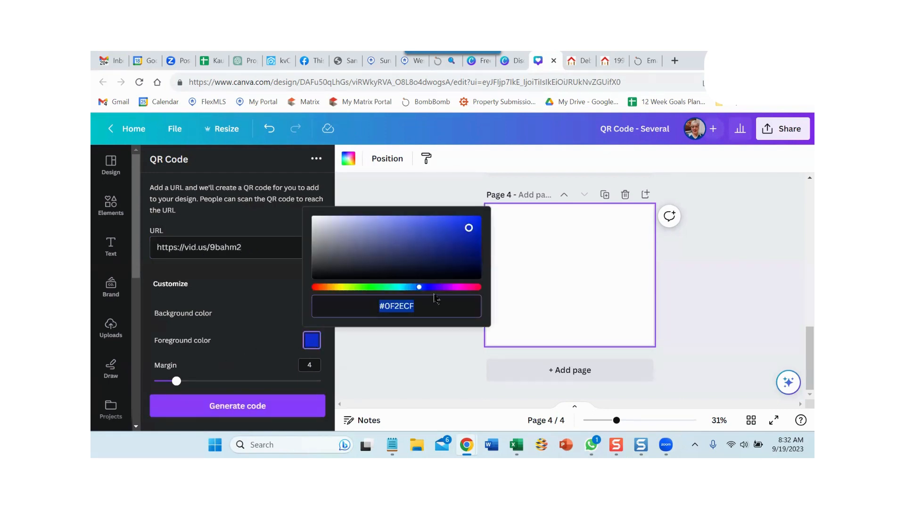
pyautogui.moveTo(420, 288); pyautogui.dragTo(476, 288)
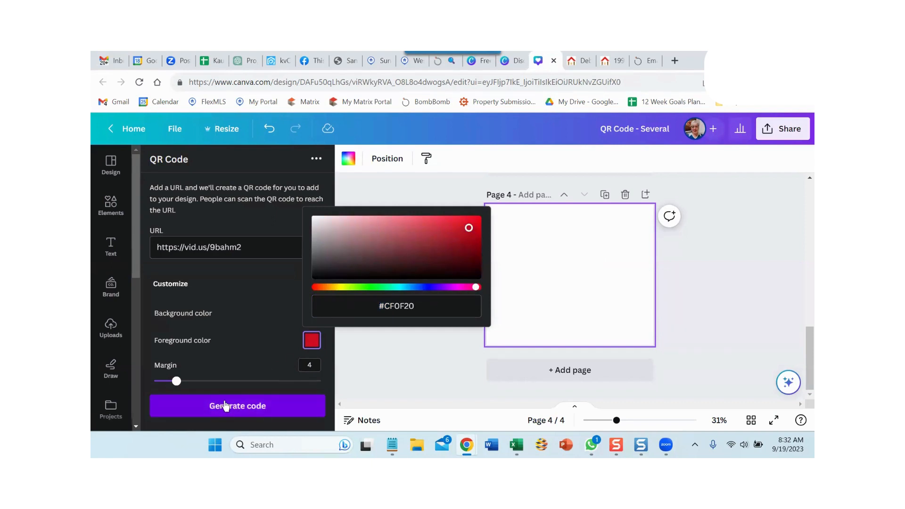
pyautogui.moveTo(176, 381); pyautogui.dragTo(165, 381)
pyautogui.click(226, 405)
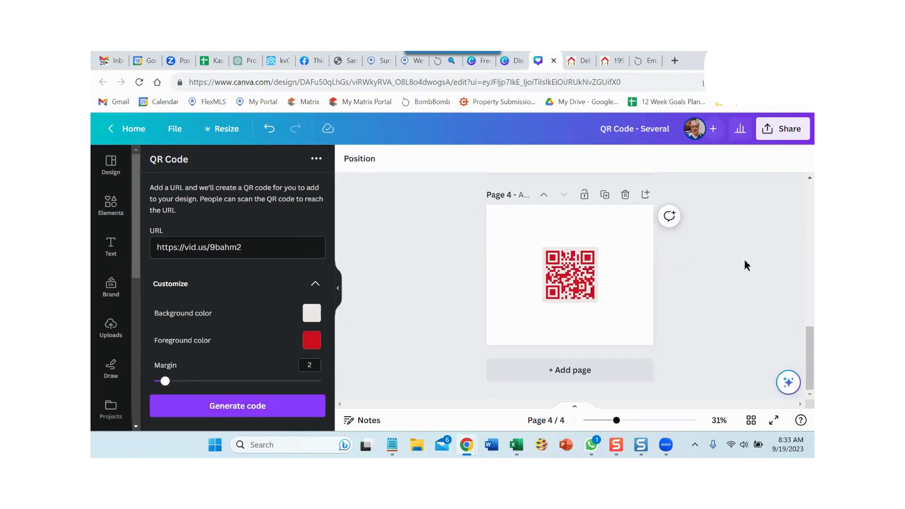
# - Review the download settings for only the red QR code on page 4, close them without downloading, and return to page 1
pyautogui.click(575, 278)
pyautogui.rightClick(589, 225)
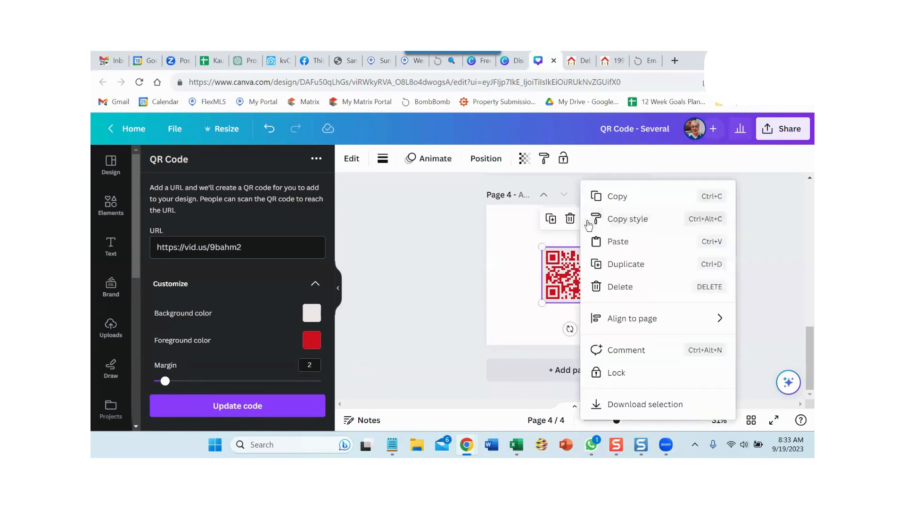
pyautogui.click(662, 405)
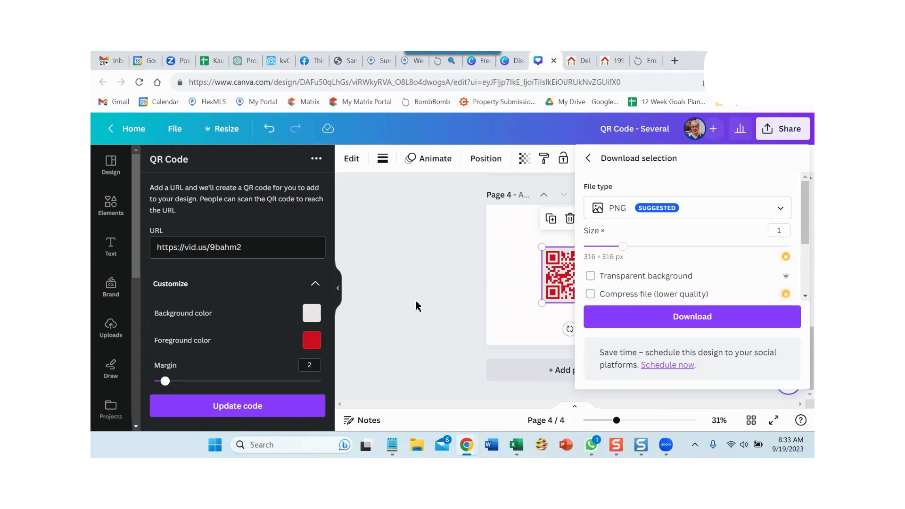
pyautogui.click(434, 252)
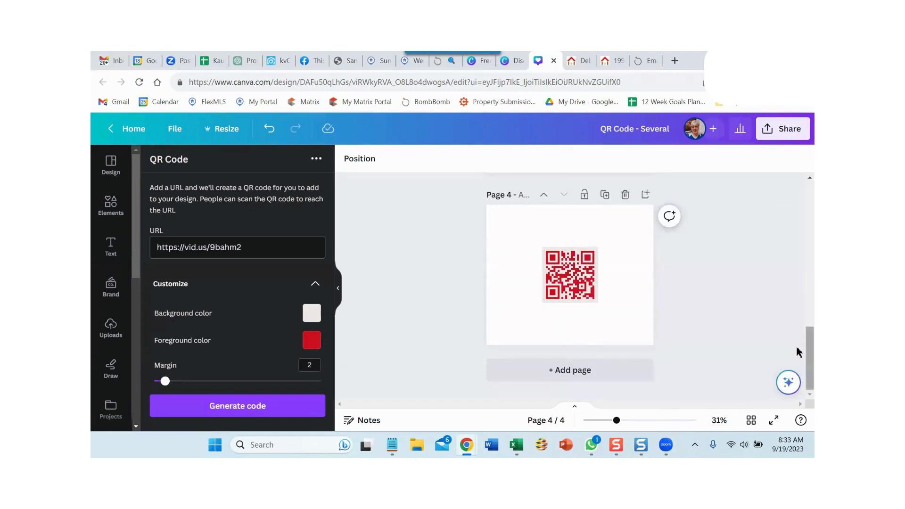
pyautogui.moveTo(799, 354); pyautogui.dragTo(762, 194)
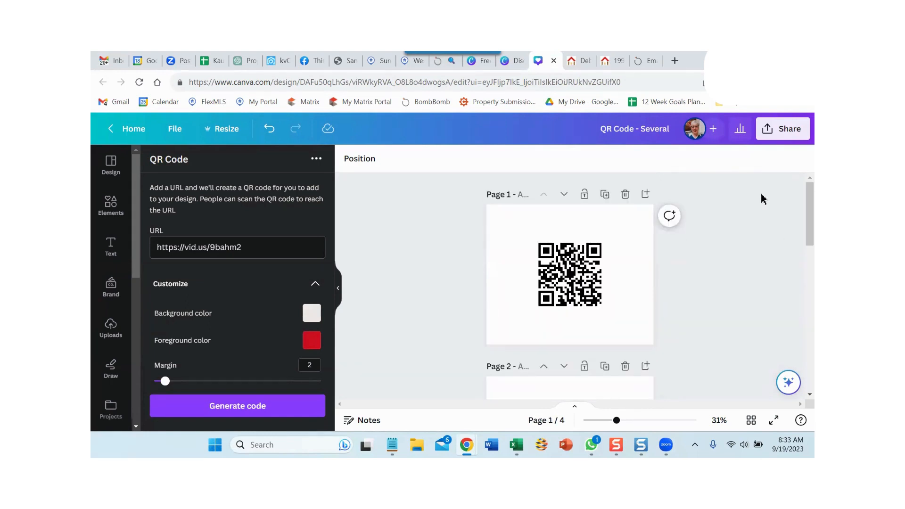
# - Return to the Canva home page and create a new blank Facebook Post (Landscape) design of 940 × 788 px
pyautogui.click(120, 129)
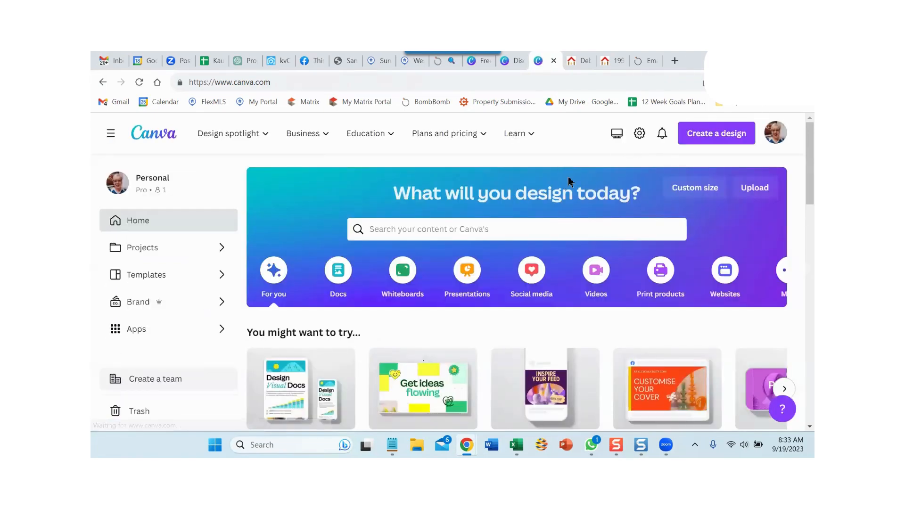
pyautogui.click(224, 135)
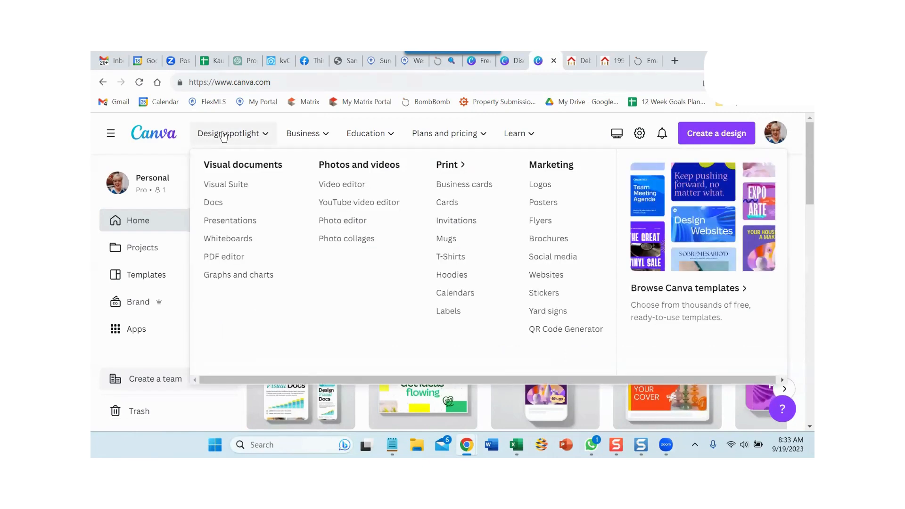
pyautogui.click(707, 134)
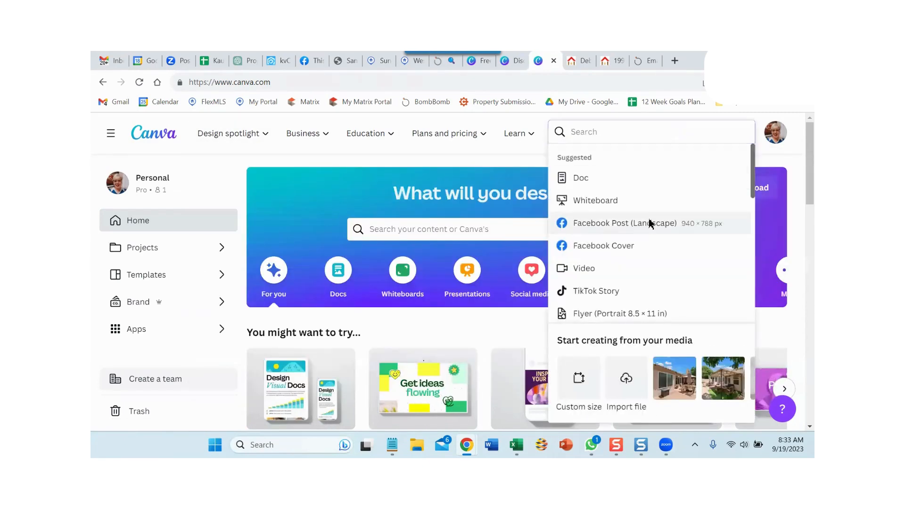
pyautogui.click(650, 224)
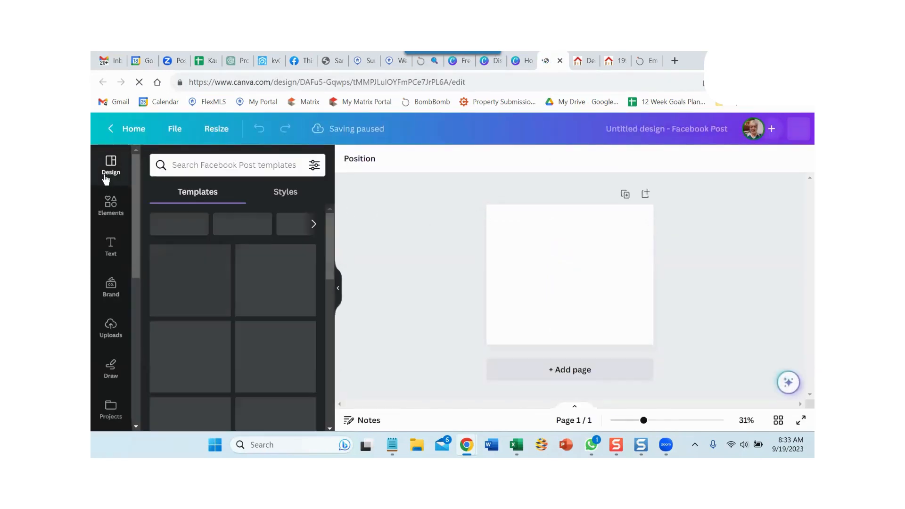
# - Search the Canva apps for QR Code Generator and browse the available QR code apps
pyautogui.moveTo(136, 176); pyautogui.dragTo(126, 358)
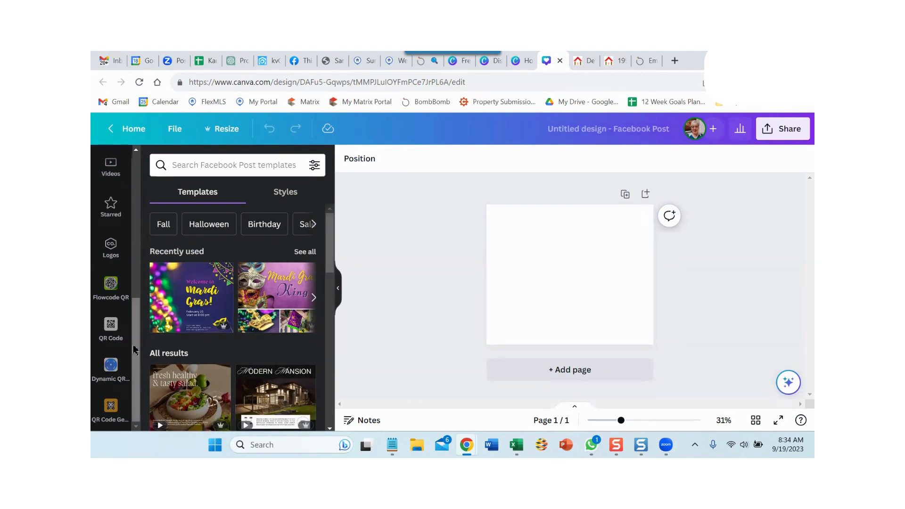
pyautogui.moveTo(134, 350); pyautogui.dragTo(132, 195)
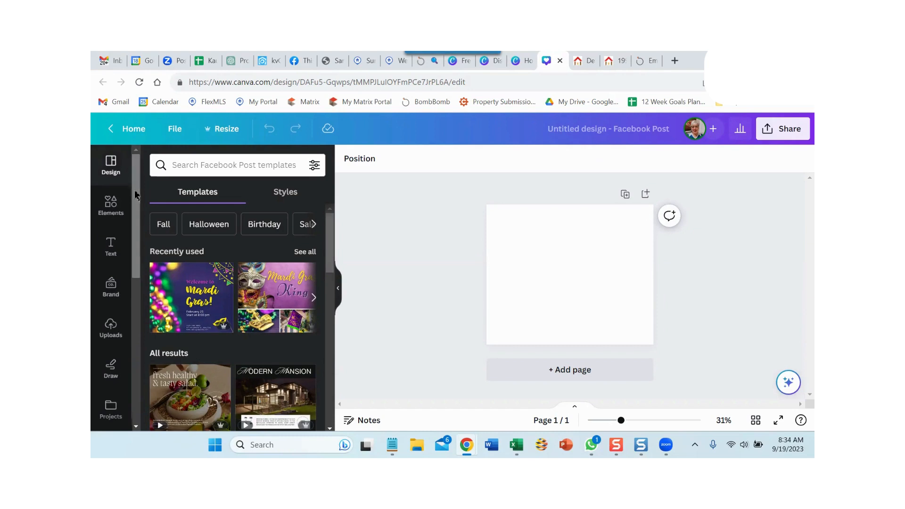
pyautogui.moveTo(136, 192); pyautogui.dragTo(135, 267)
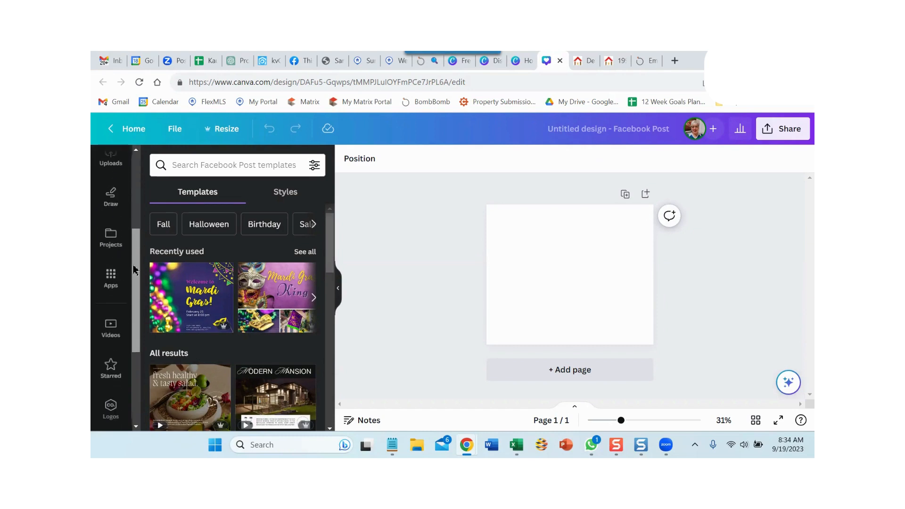
pyautogui.click(110, 282)
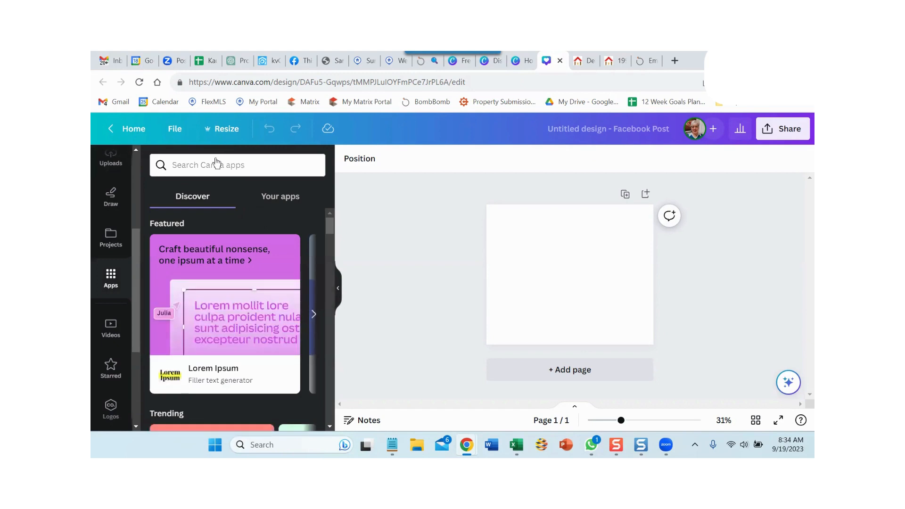
pyautogui.click(213, 164)
pyautogui.write('qr')
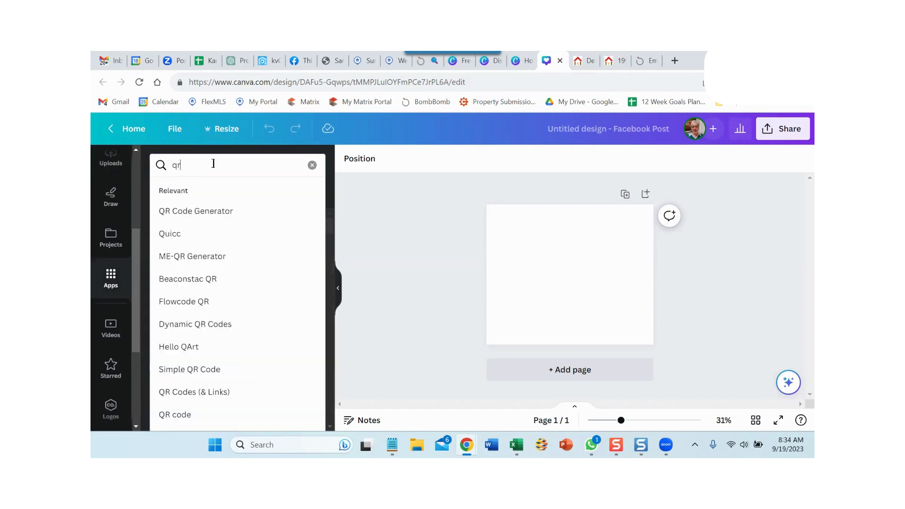
pyautogui.click(197, 211)
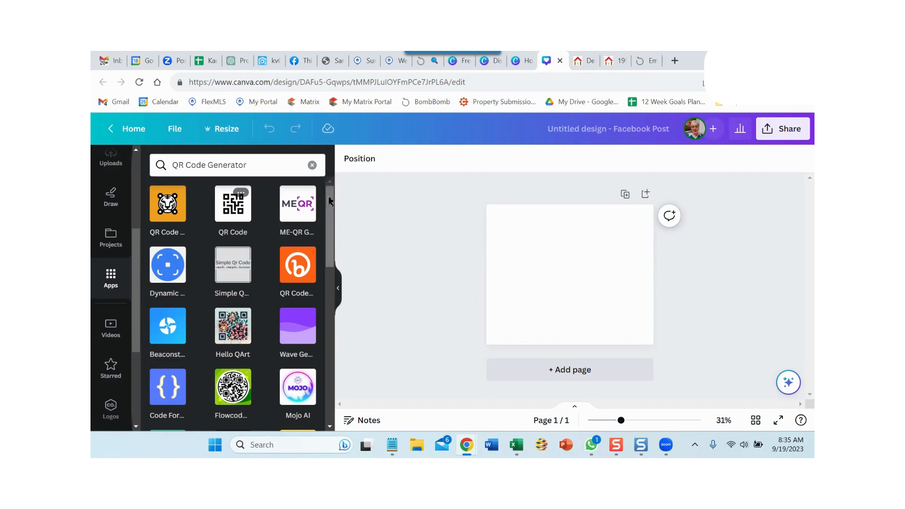
pyautogui.moveTo(328, 196); pyautogui.dragTo(337, 177)
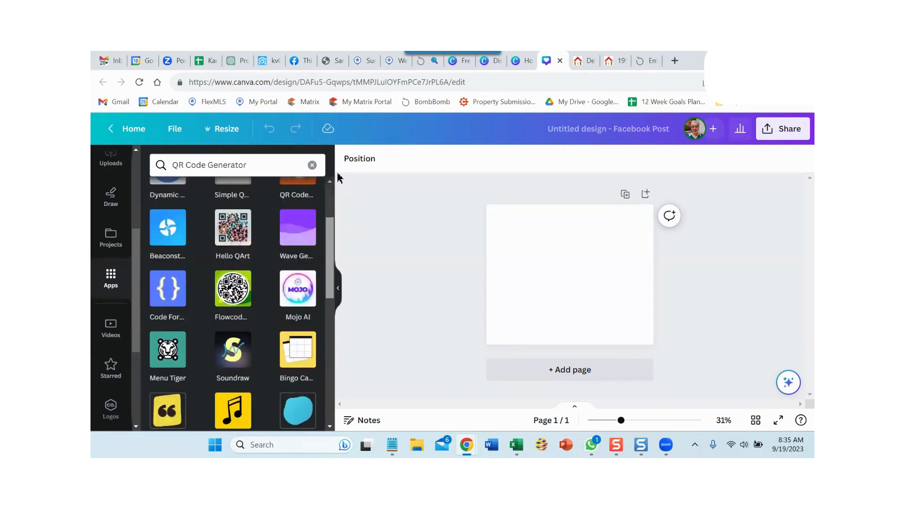
pyautogui.scroll(-3, 110, 307)
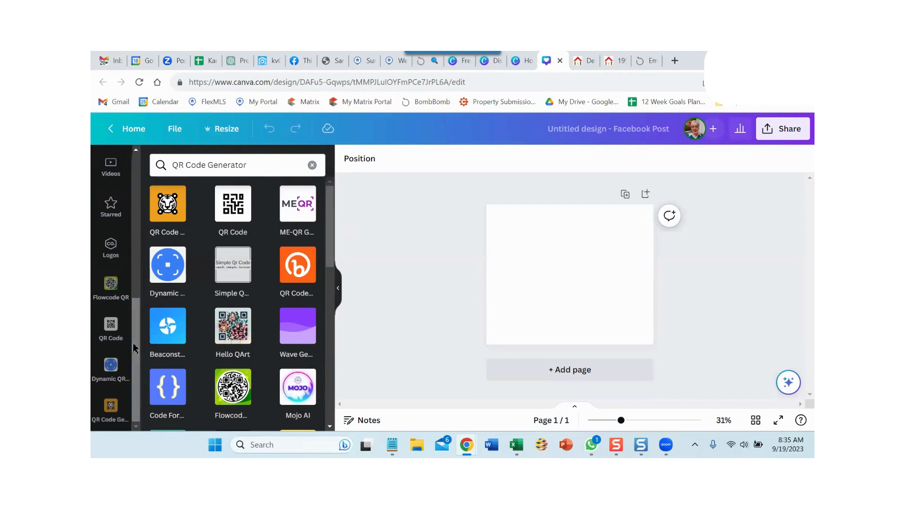
pyautogui.click(111, 330)
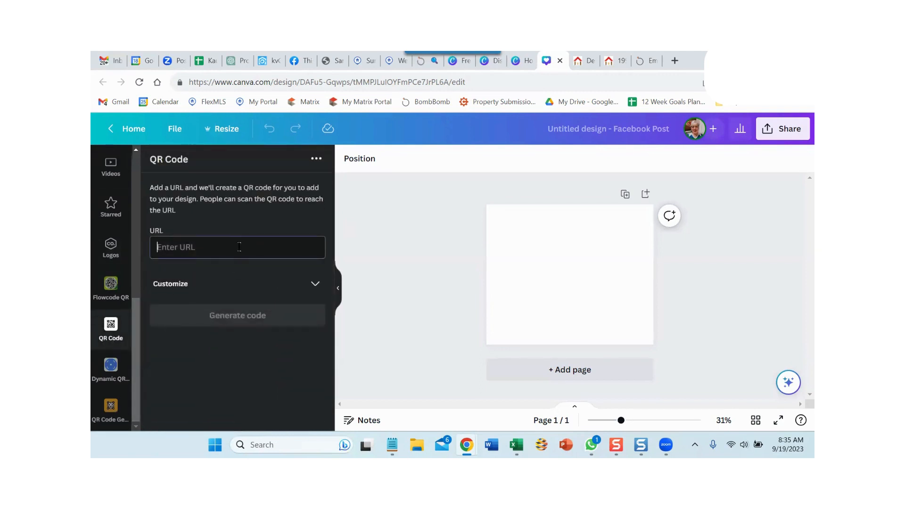
pyautogui.write('https://vid.us/9bahmz')
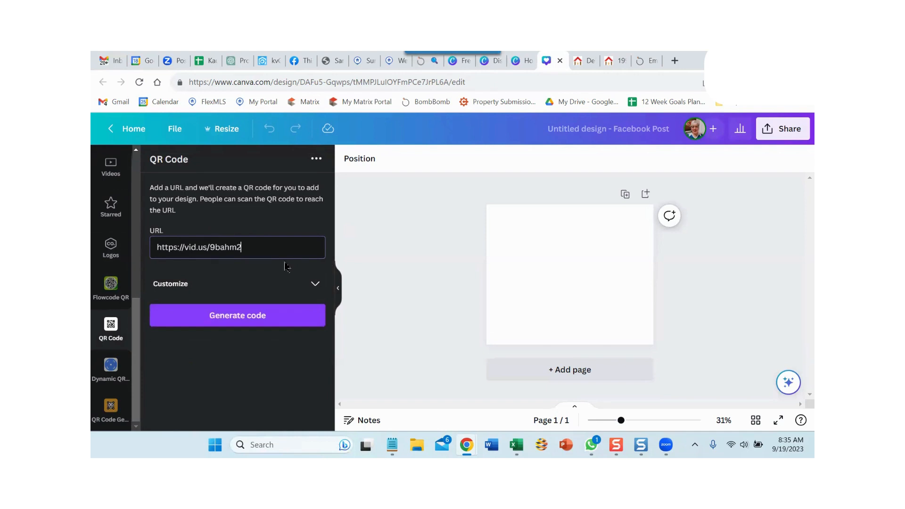
pyautogui.click(199, 316)
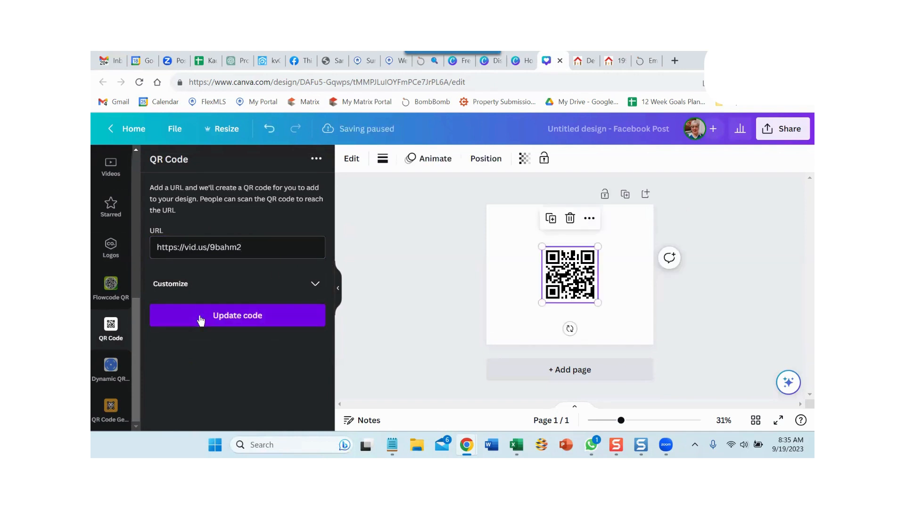
# - Open the download settings for the new Facebook post design
pyautogui.click(783, 128)
pyautogui.scroll(-3, 698, 283)
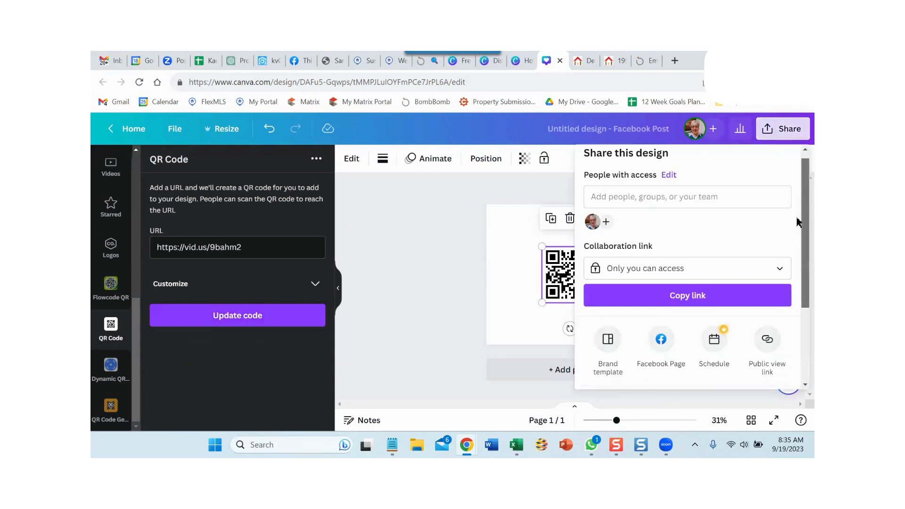
pyautogui.click(697, 305)
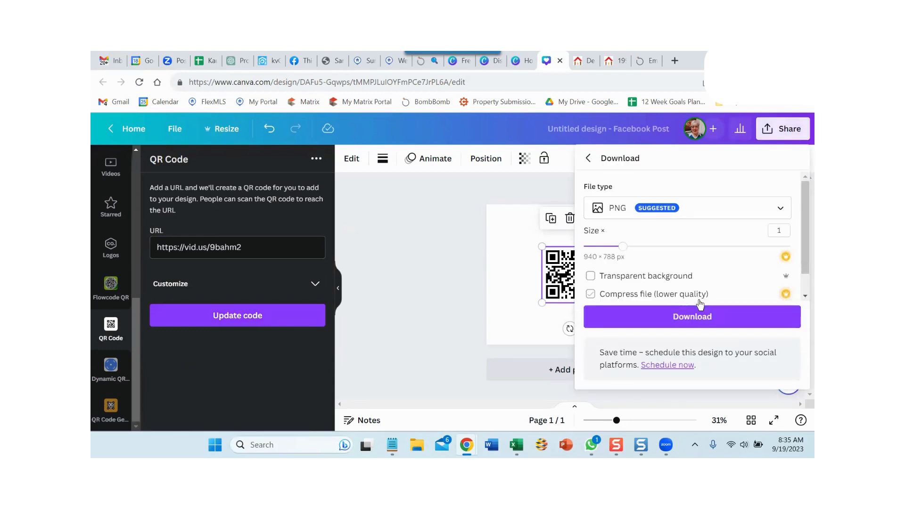